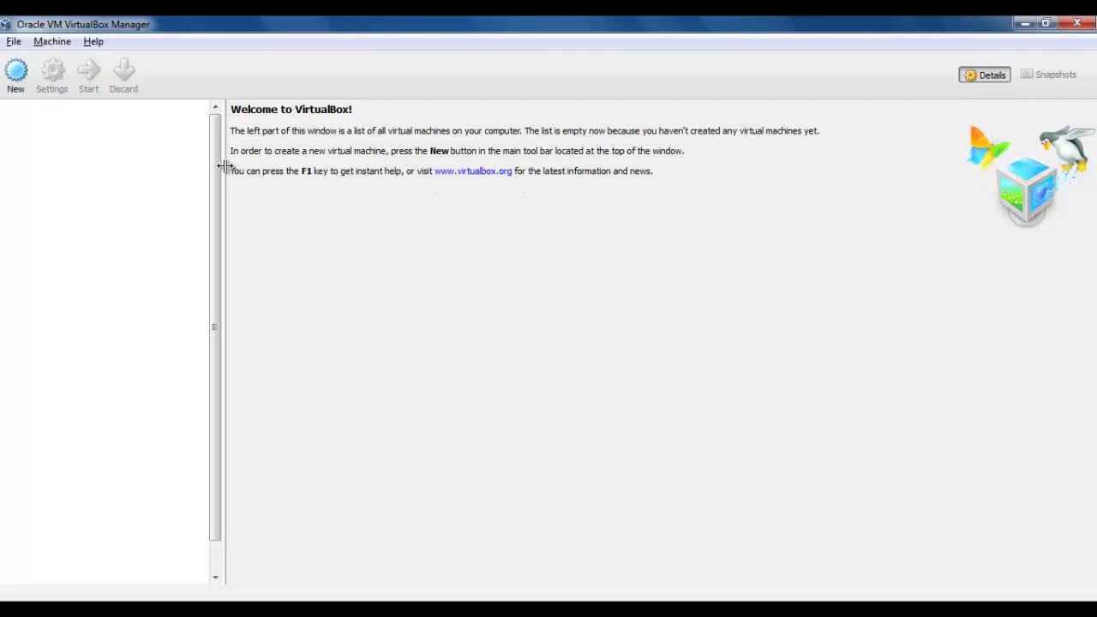
Step: Create a new VM named 'Linux Ubuntu' with type Linux and version Ubuntu (64 bit)
click(25, 89)
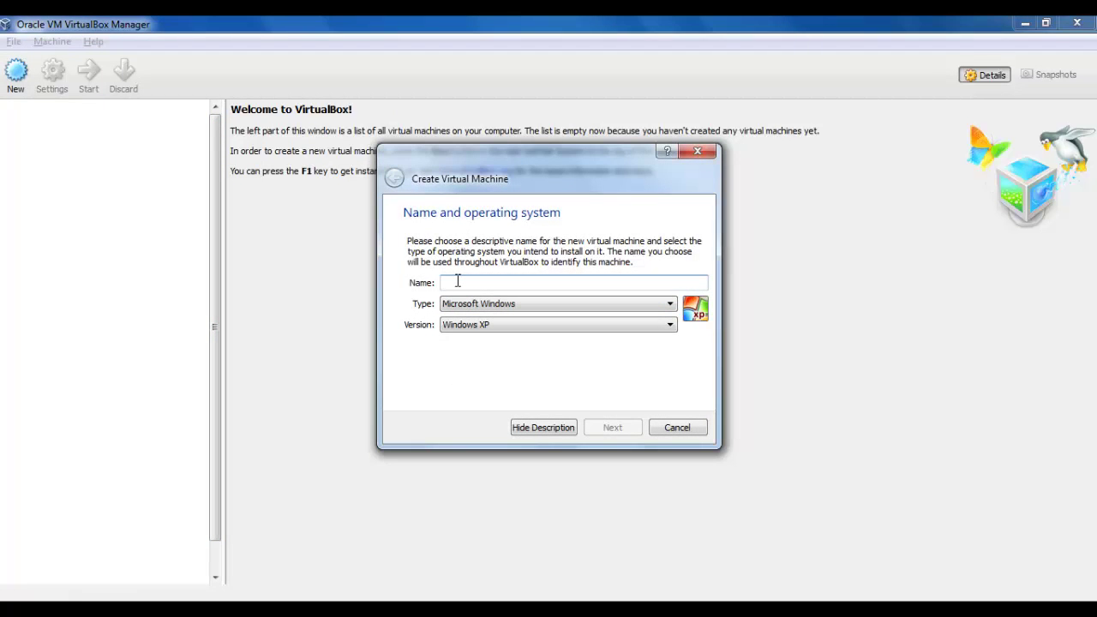
text(Linux )
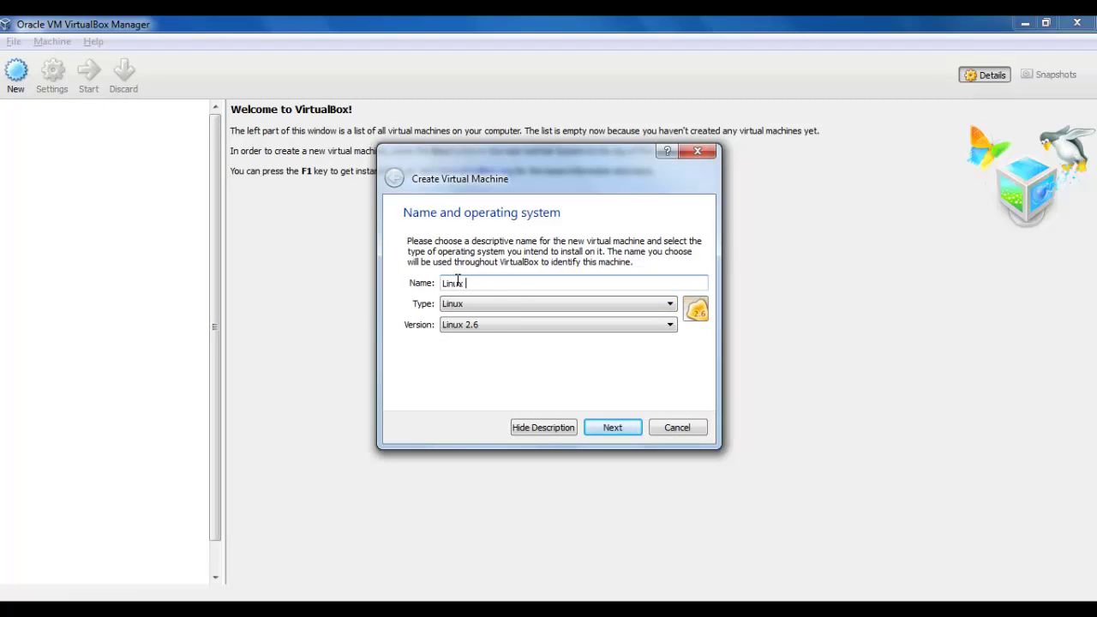
text(Ubuntu)
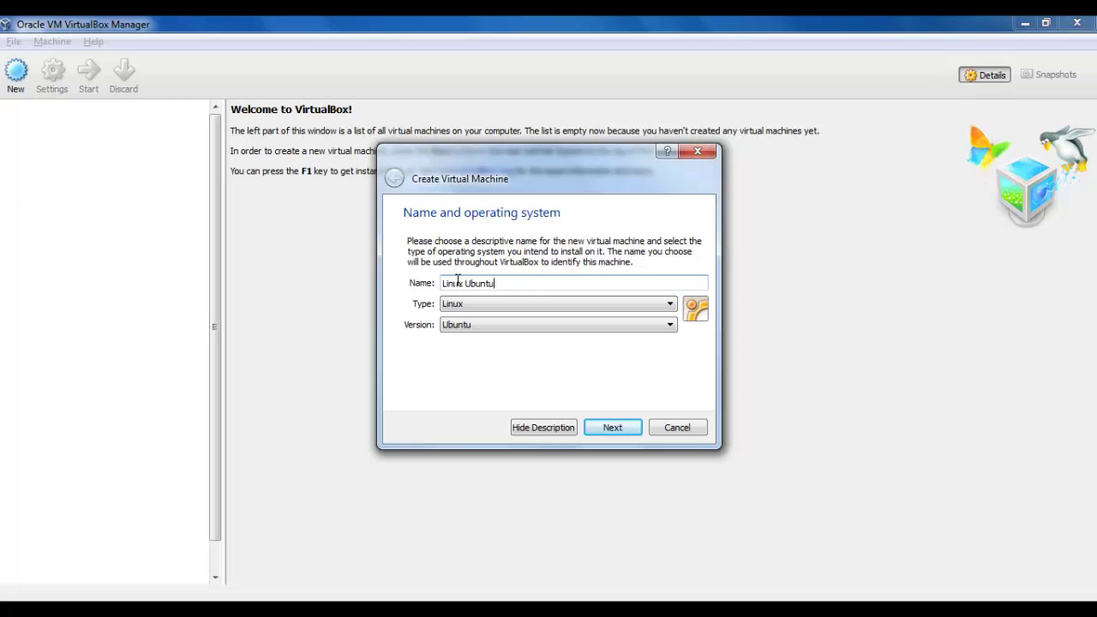
click(460, 326)
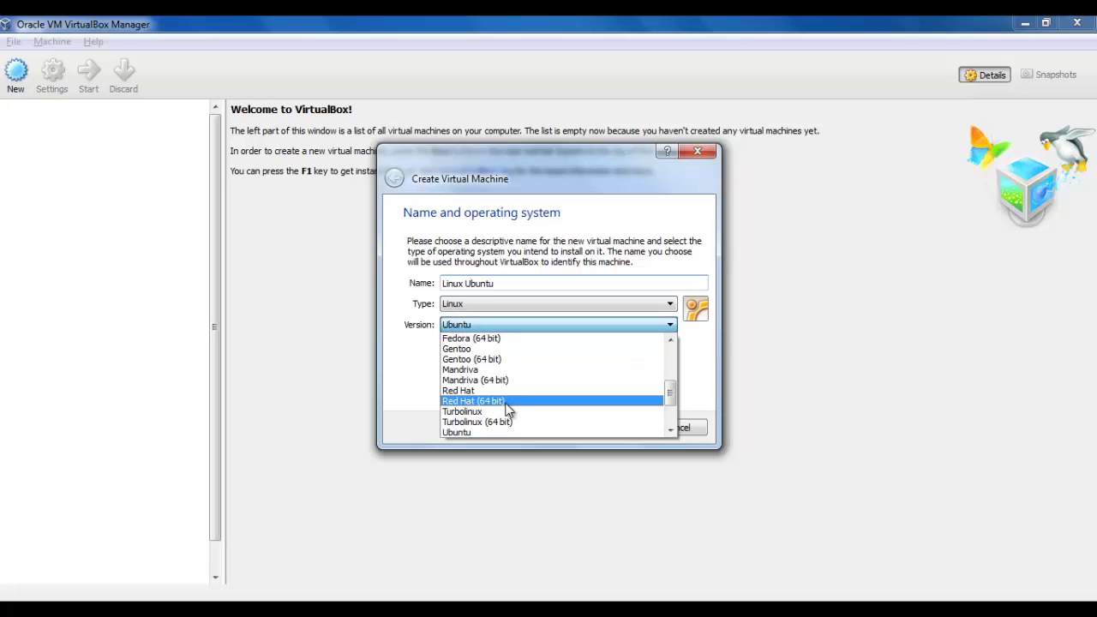
scroll(509, 409, down, 2)
click(486, 379)
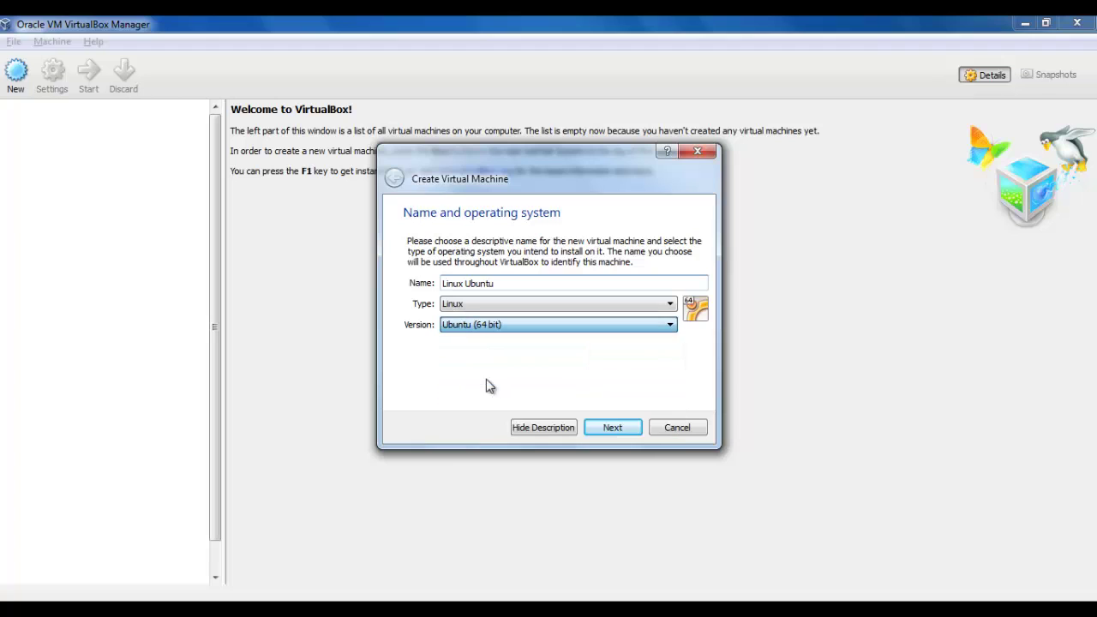
click(605, 427)
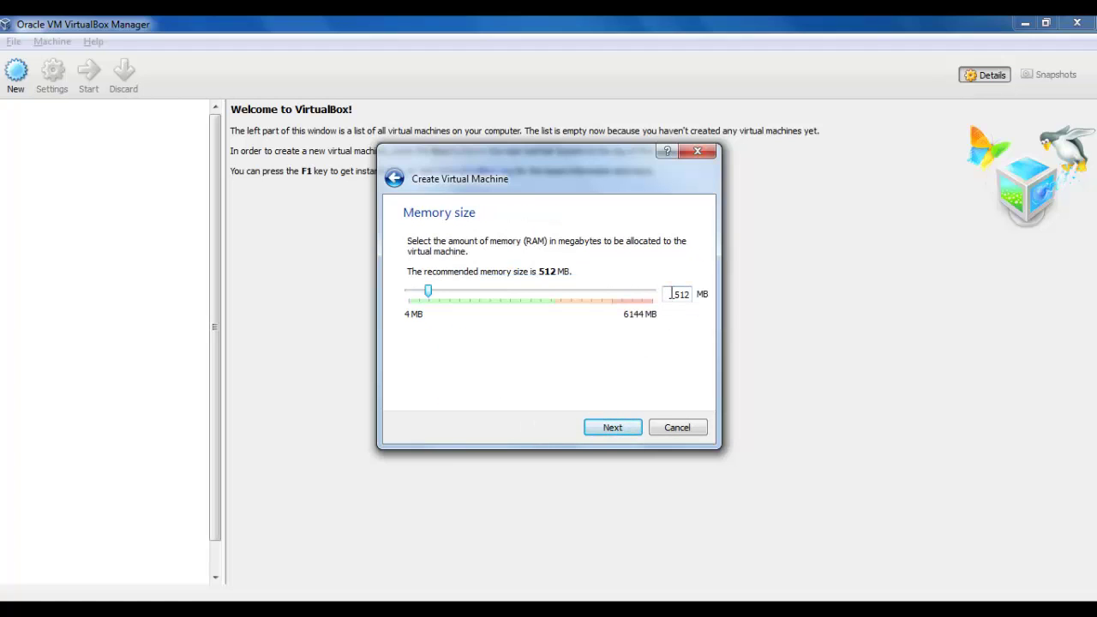
Step: Change the machine's memory from 512 MB to 2048 MB
drag(507, 157, 290, 236)
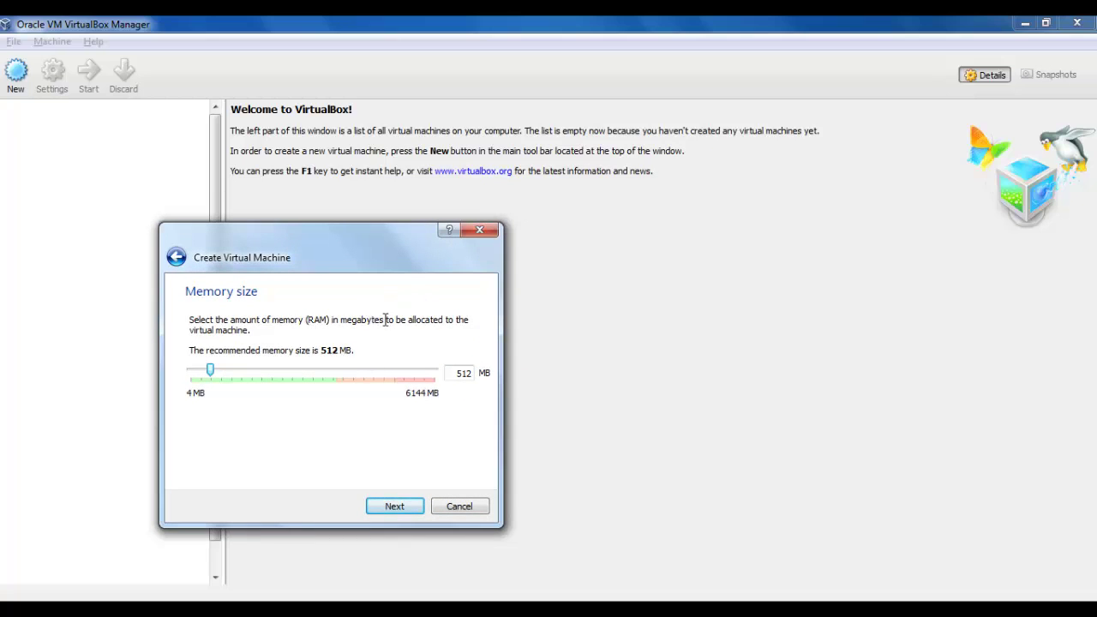
drag(453, 374, 501, 387)
text(2048)
click(392, 507)
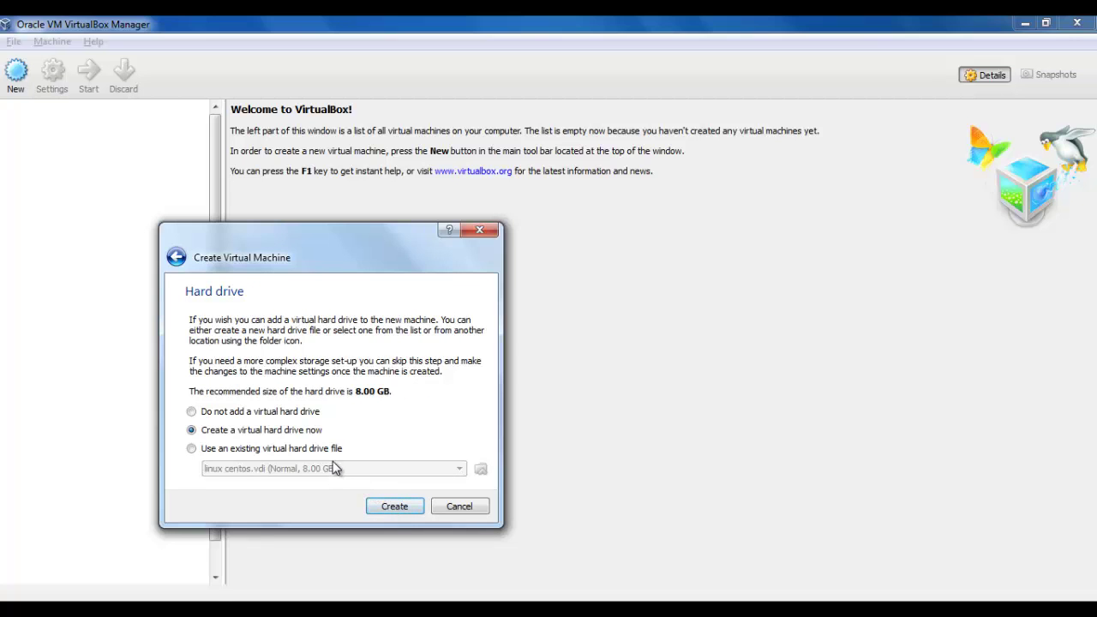
drag(256, 263, 456, 203)
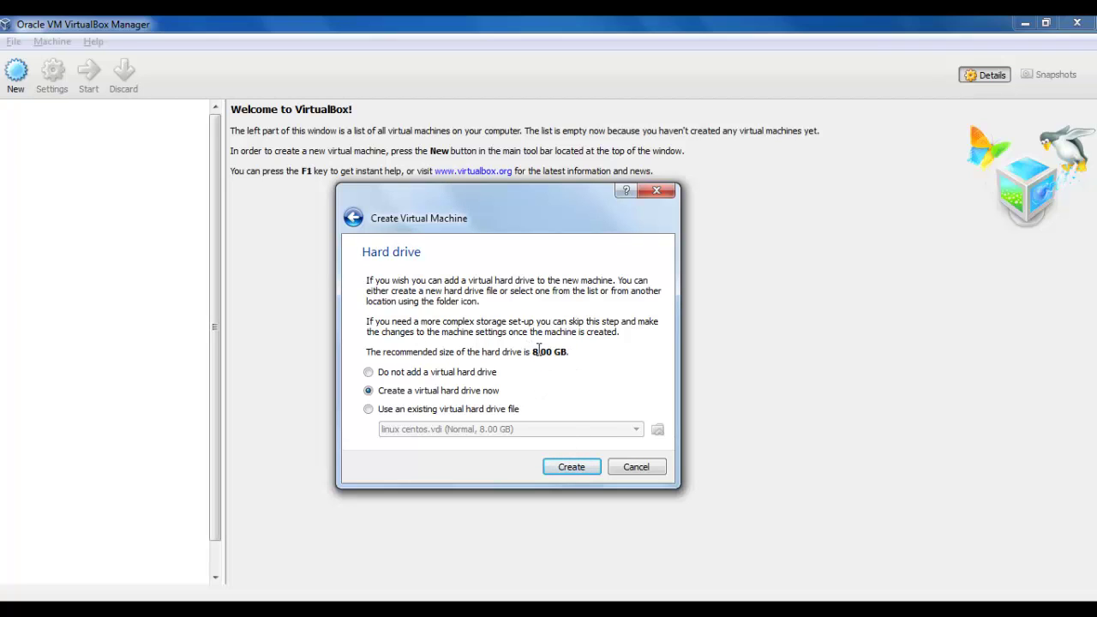
Step: Give the machine a new 8.00 GB dynamically allocated VDI hard disk
click(572, 470)
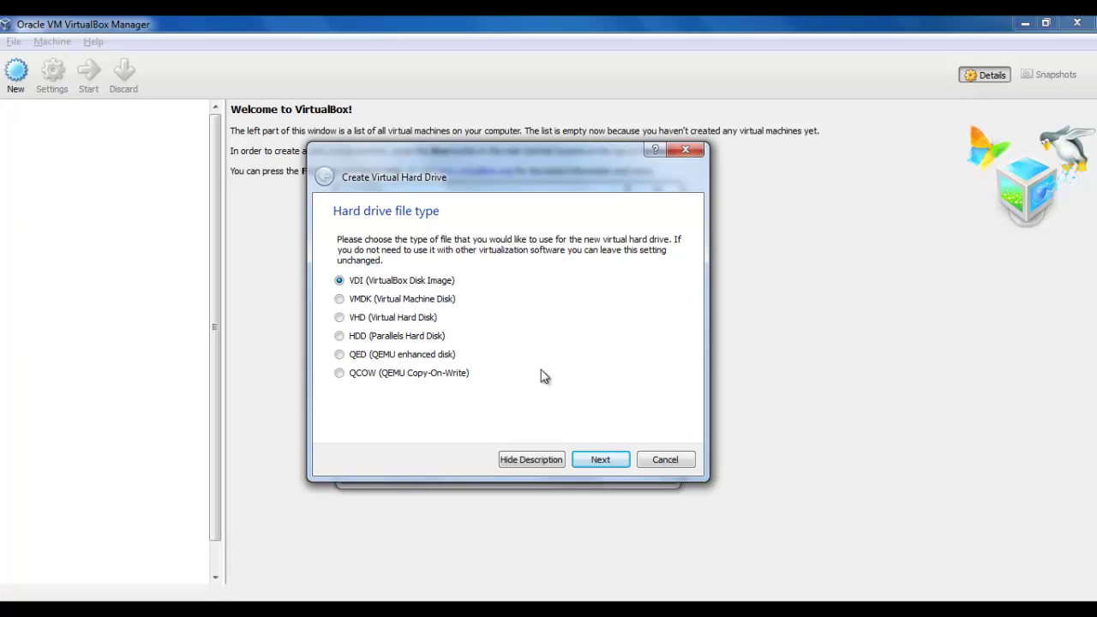
click(598, 461)
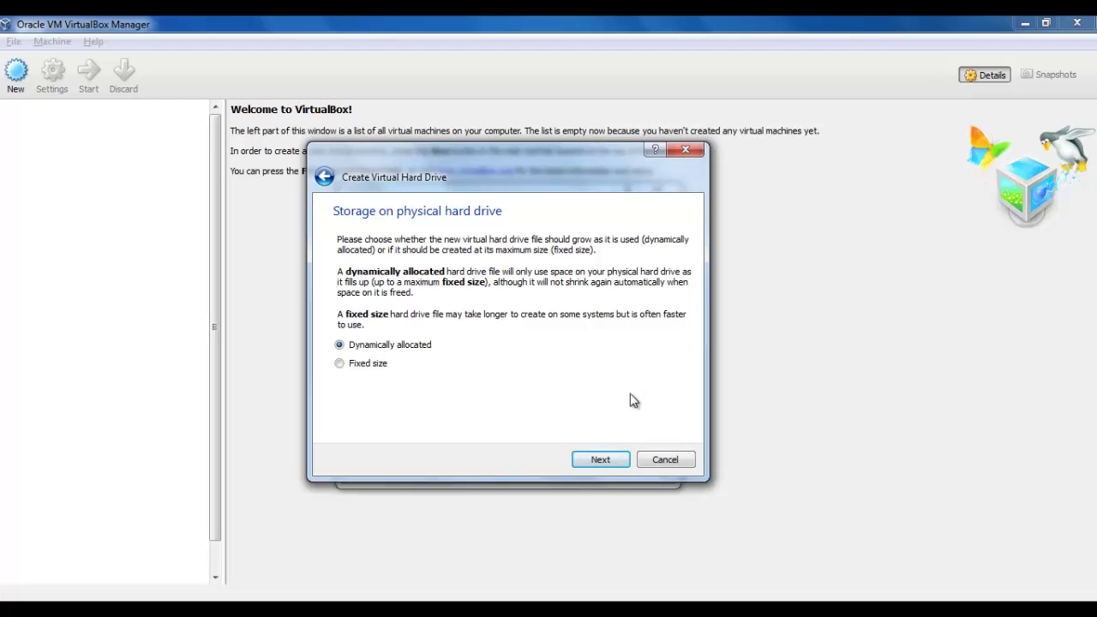
click(601, 461)
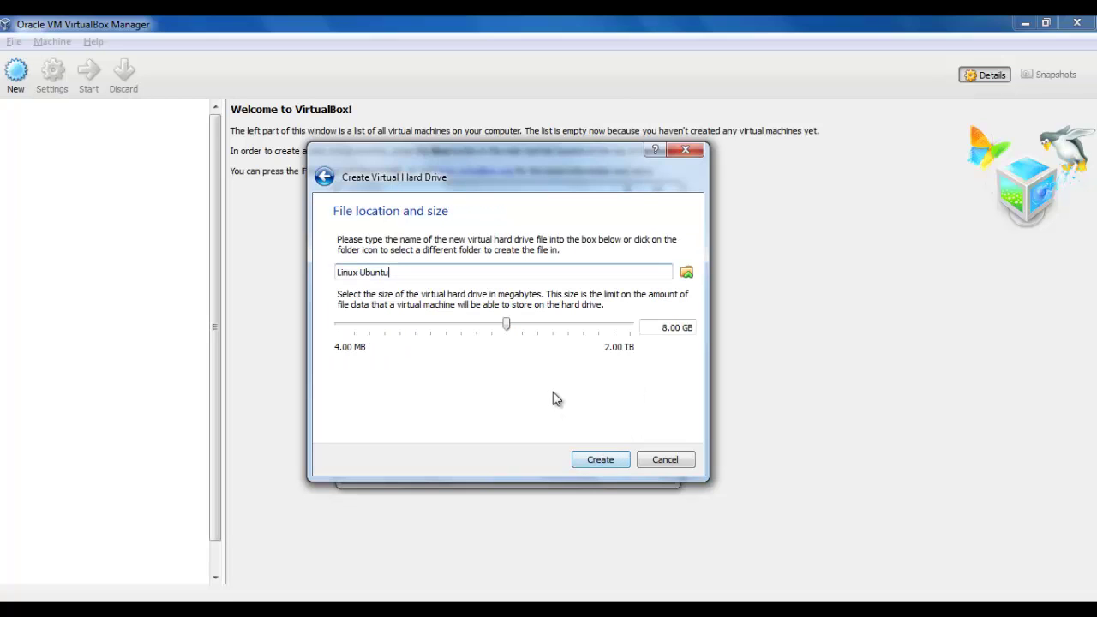
click(666, 328)
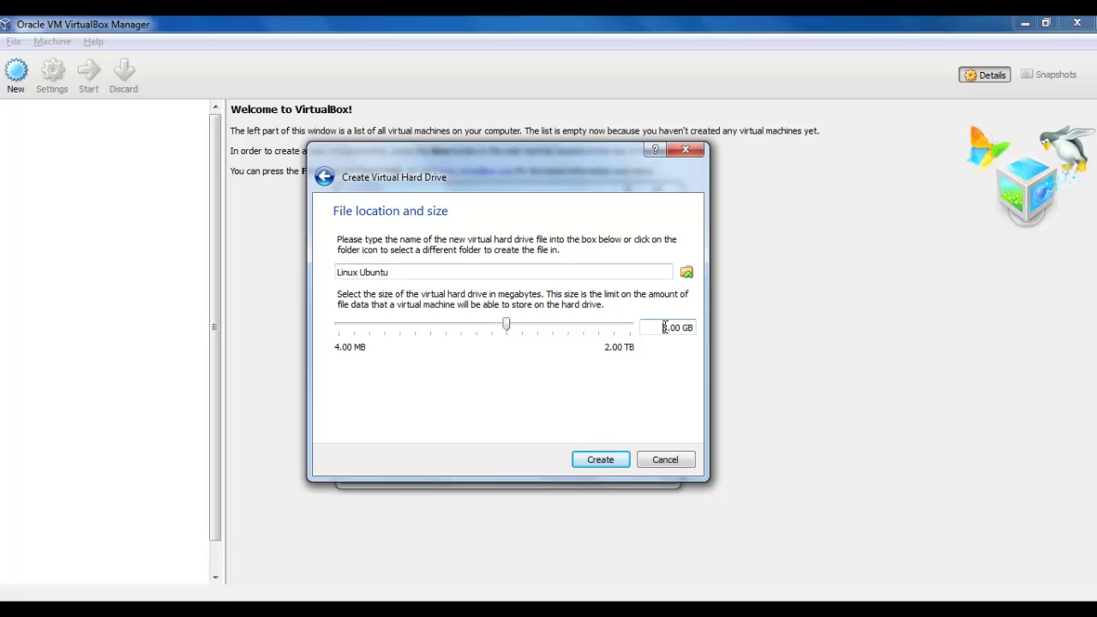
click(611, 465)
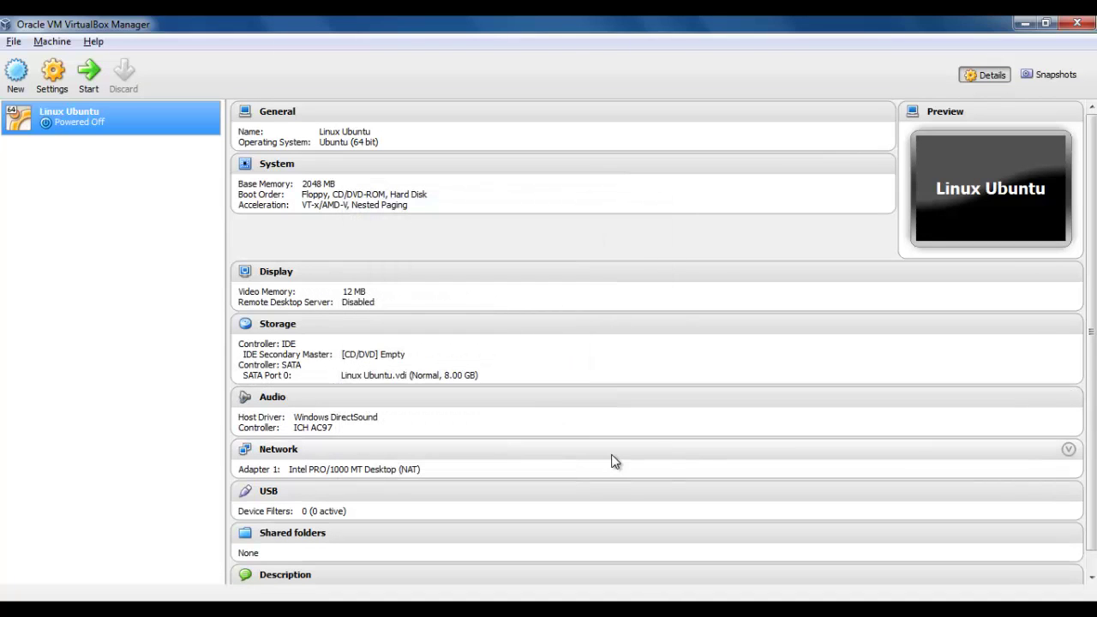
Step: Start Linux Ubuntu using ubuntu-12.04.4-server-amd64 from the Desktop as the start-up disk
scroll(522, 403, down, 1)
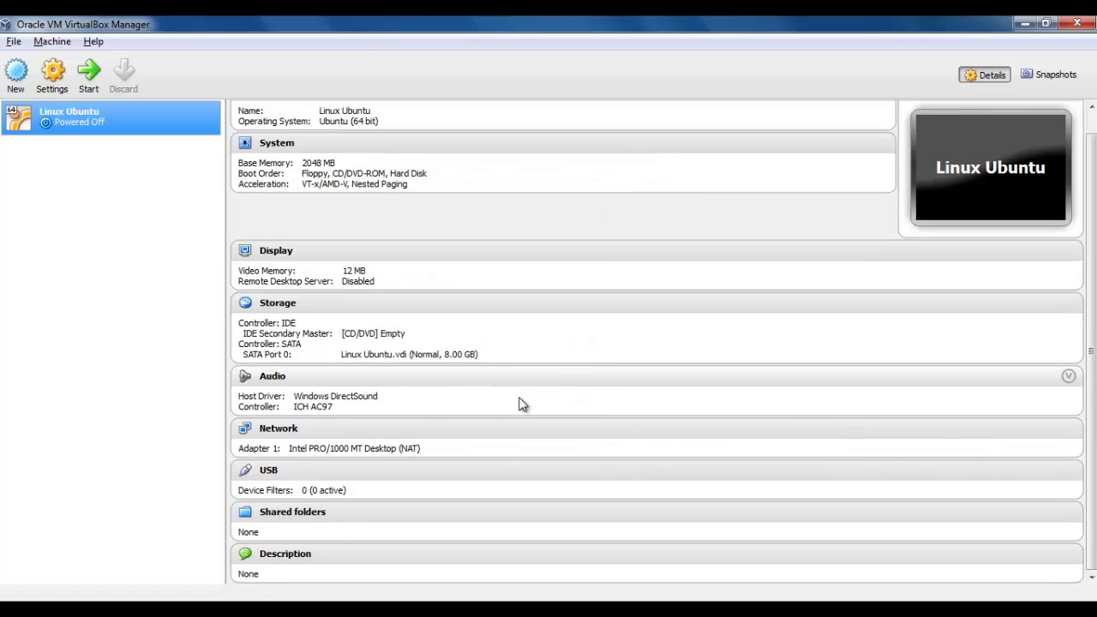
scroll(521, 403, up, 1)
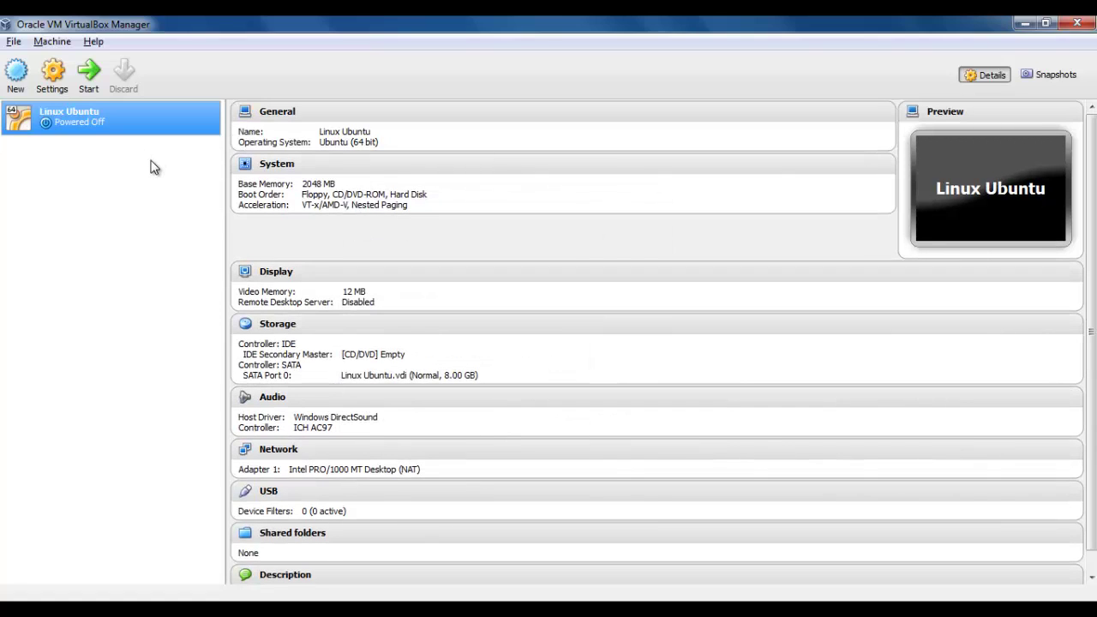
click(93, 91)
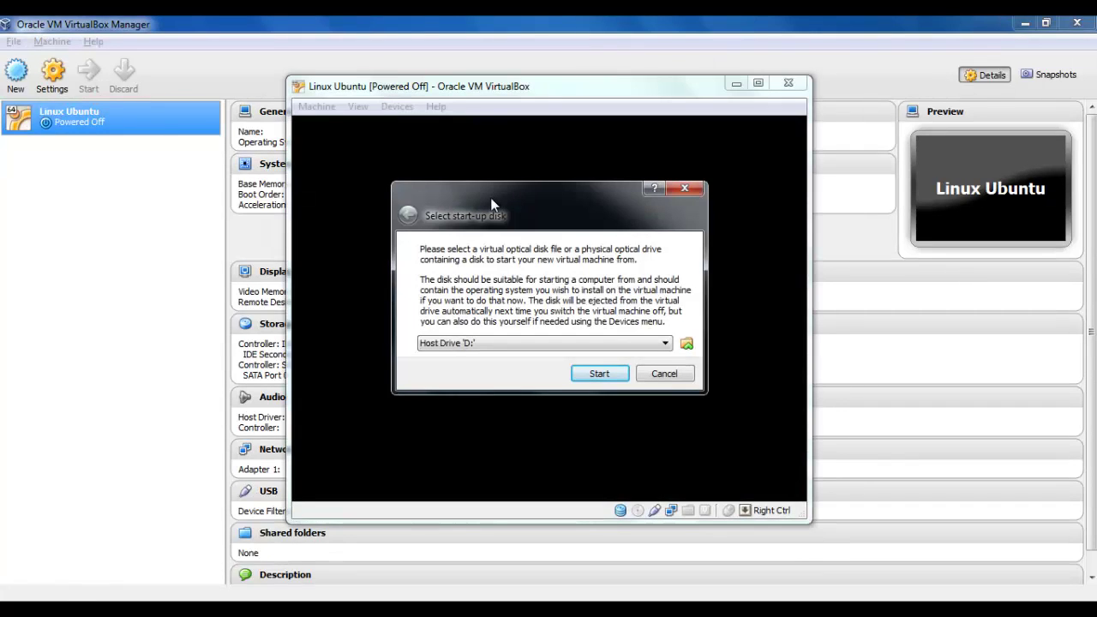
drag(496, 209, 476, 271)
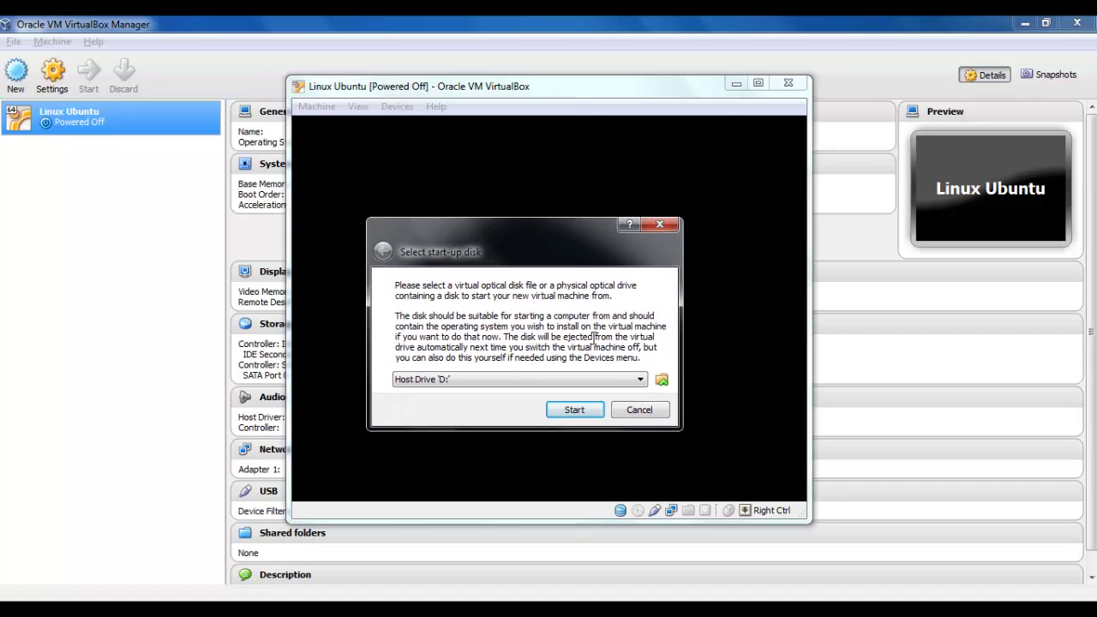
click(662, 382)
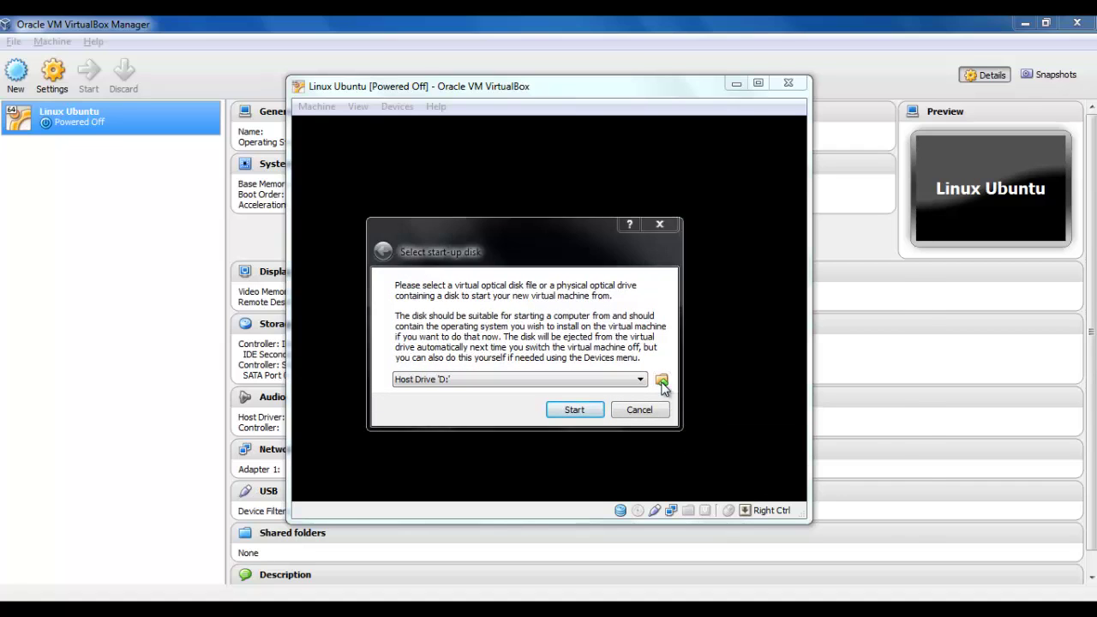
drag(496, 360, 500, 276)
click(437, 297)
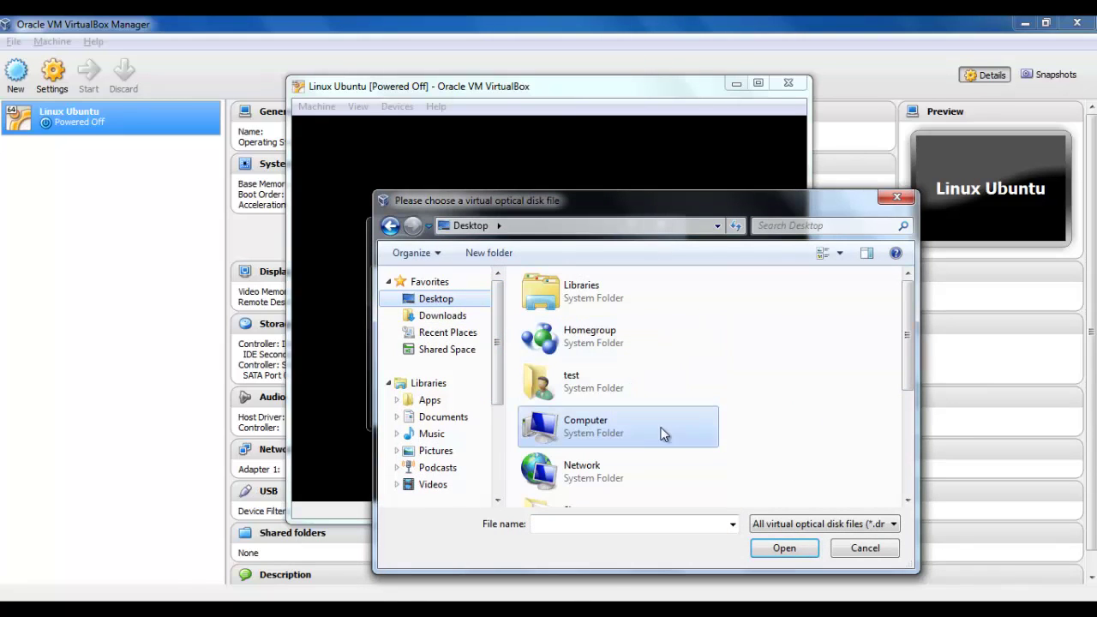
drag(912, 307, 889, 458)
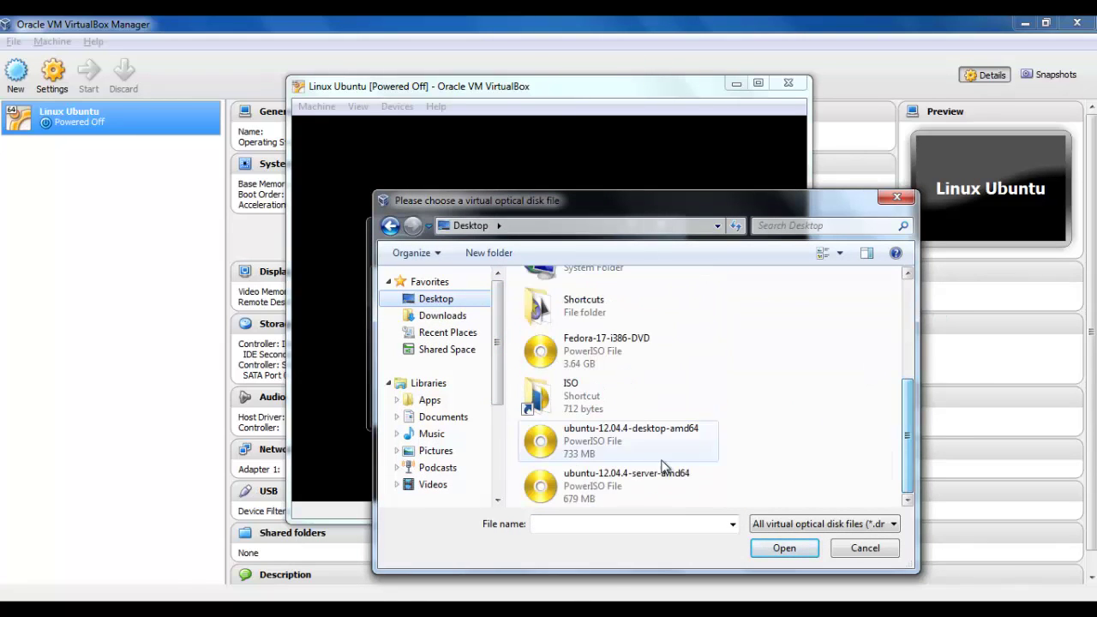
double_click(614, 491)
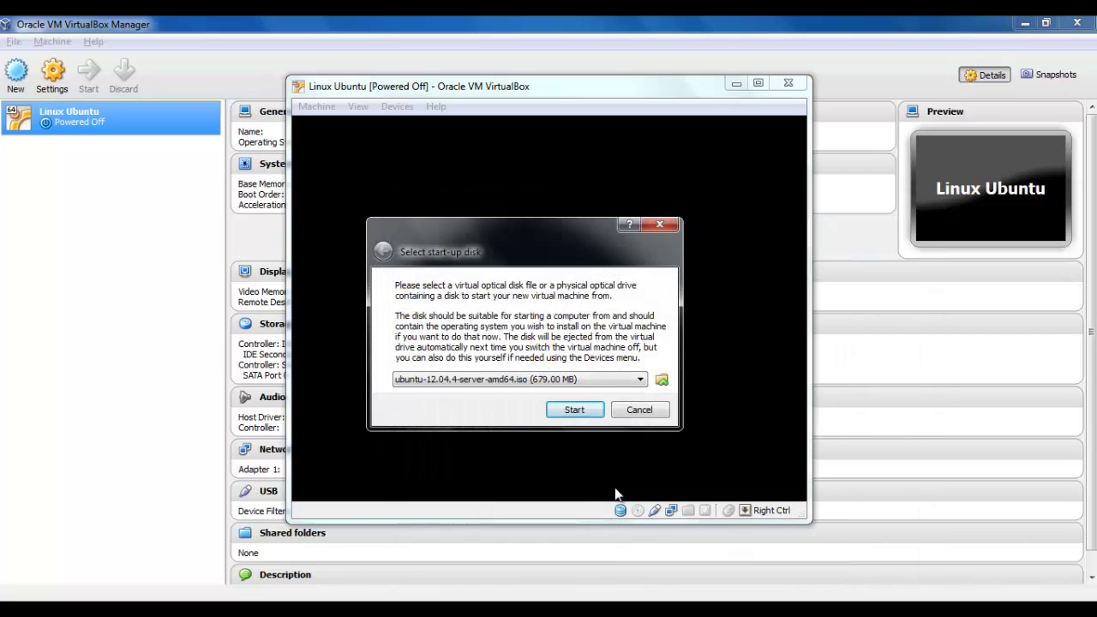
click(576, 411)
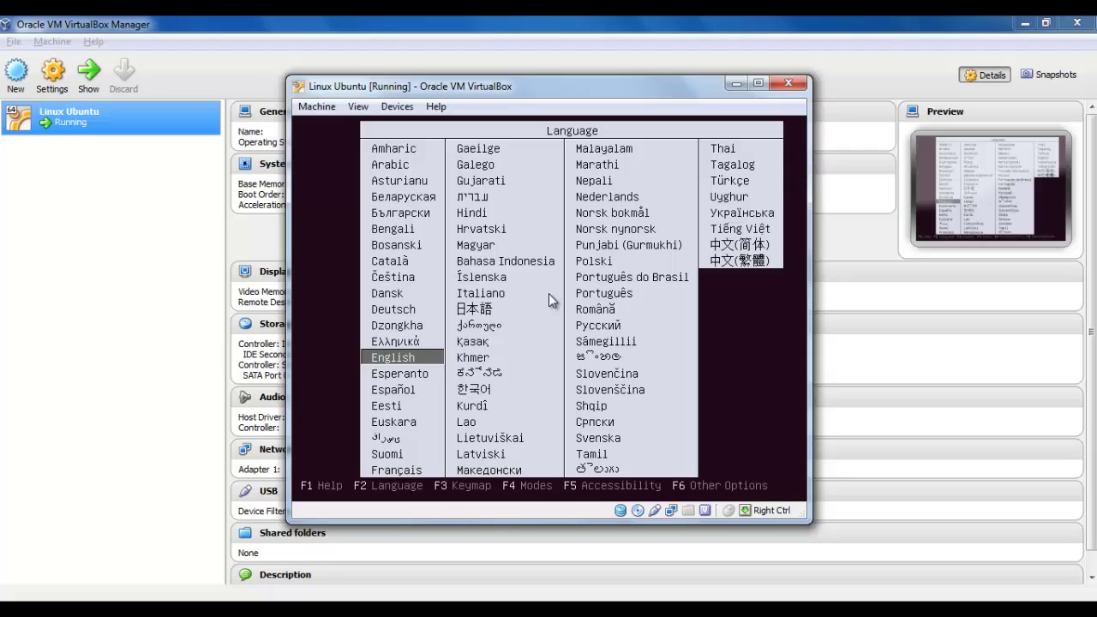
Step: Keep English as the boot language and launch Install Ubuntu Server
key(Return)
key(Down)
key(Up)
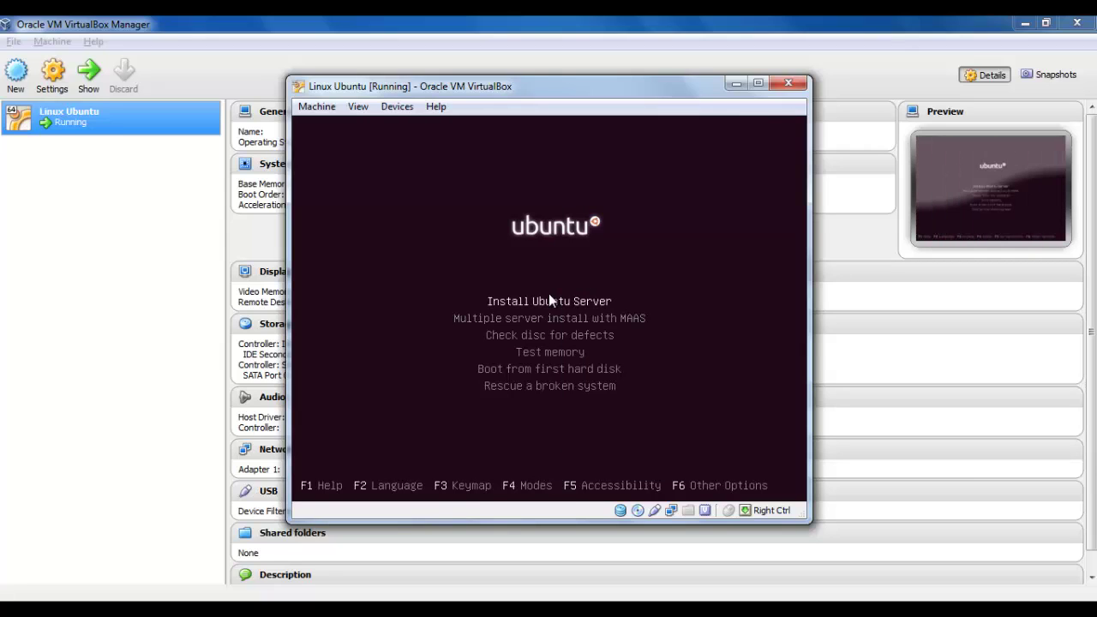
key(Return)
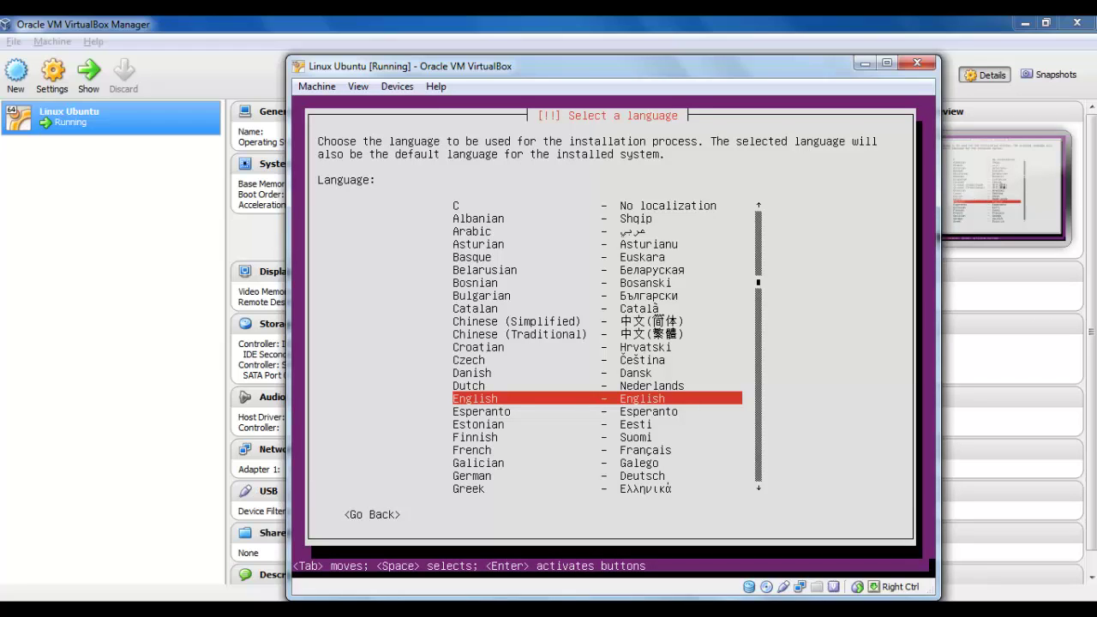
Step: Choose English, United States, no keyboard detection, and English (US) keyboard country and layout
key(Return)
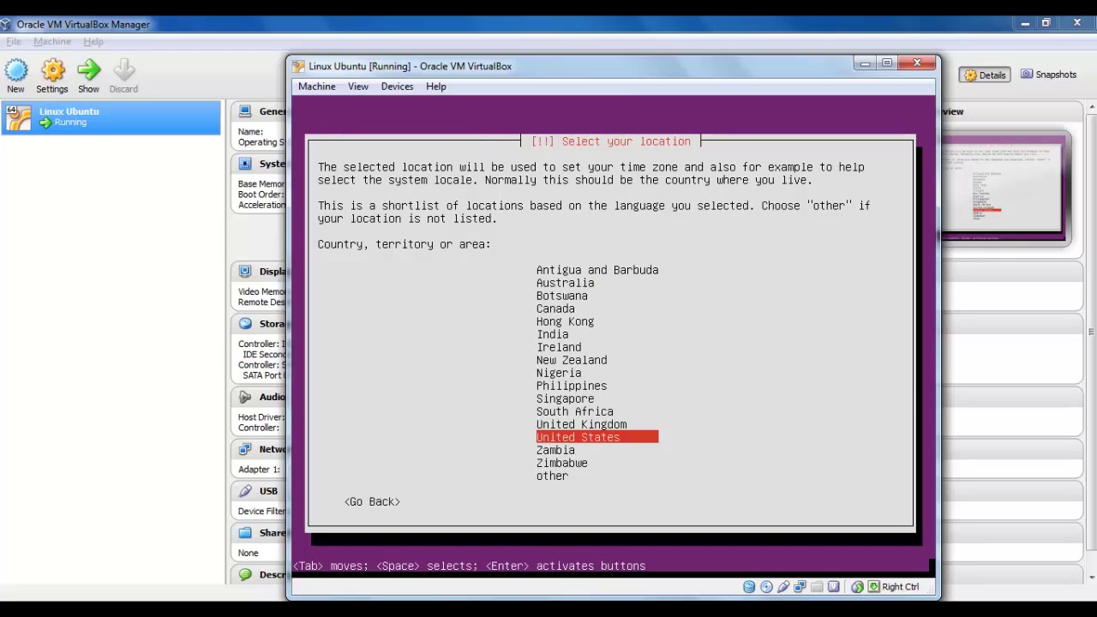
key(Return)
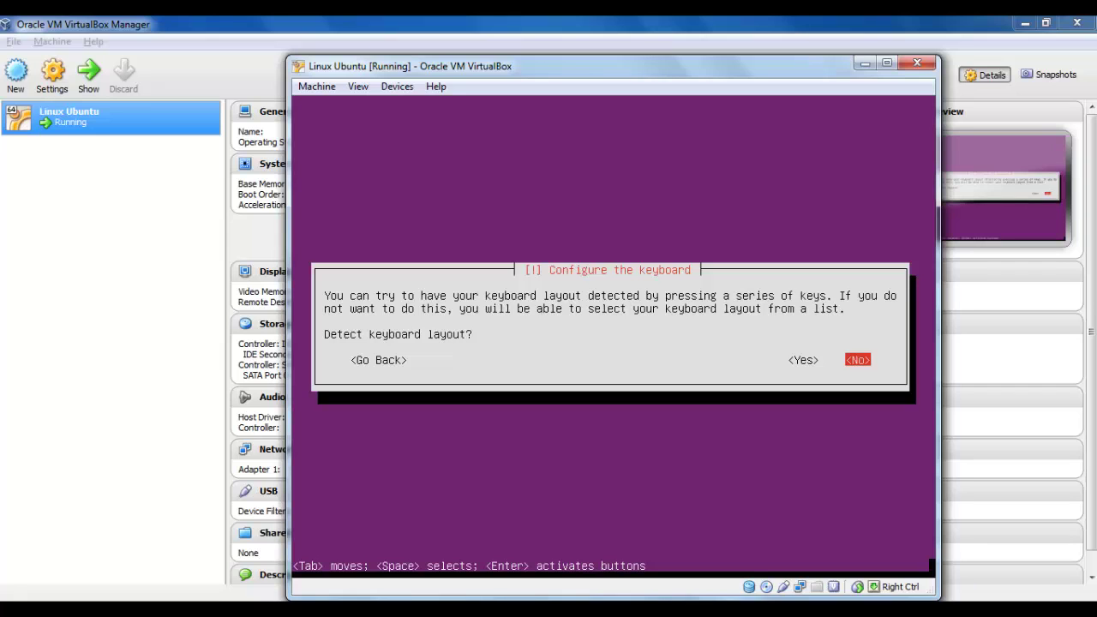
key(Return)
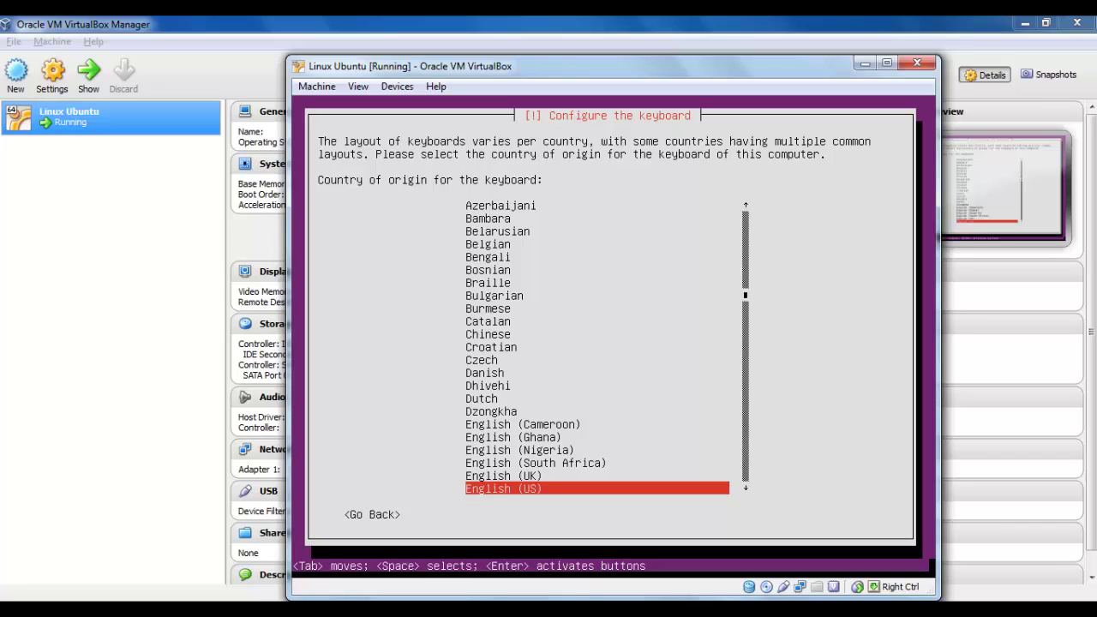
key(Return)
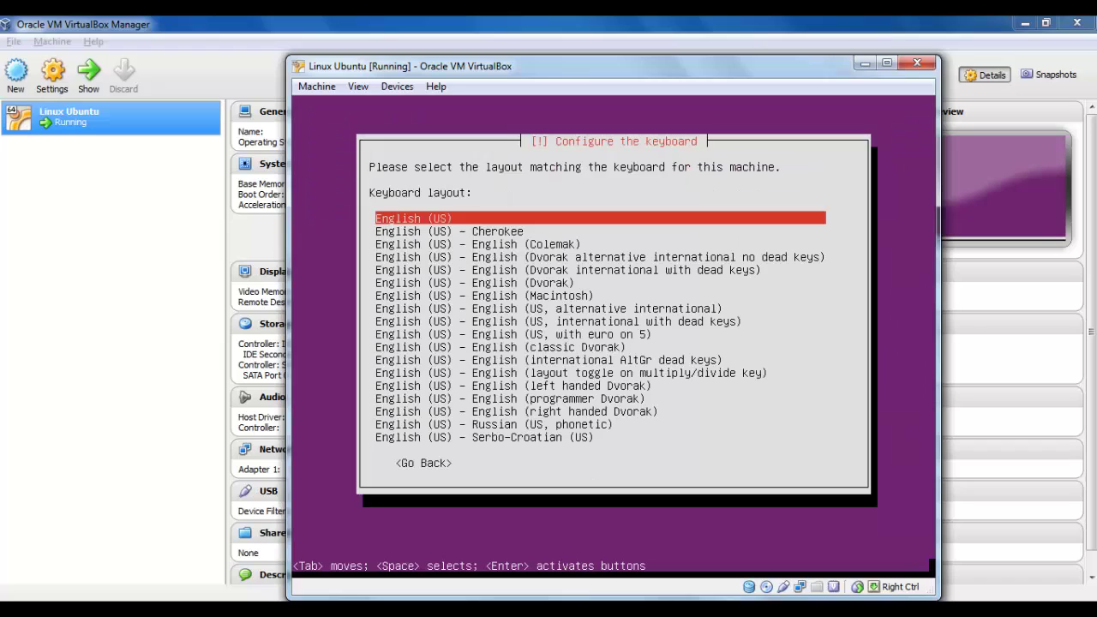
key(Return)
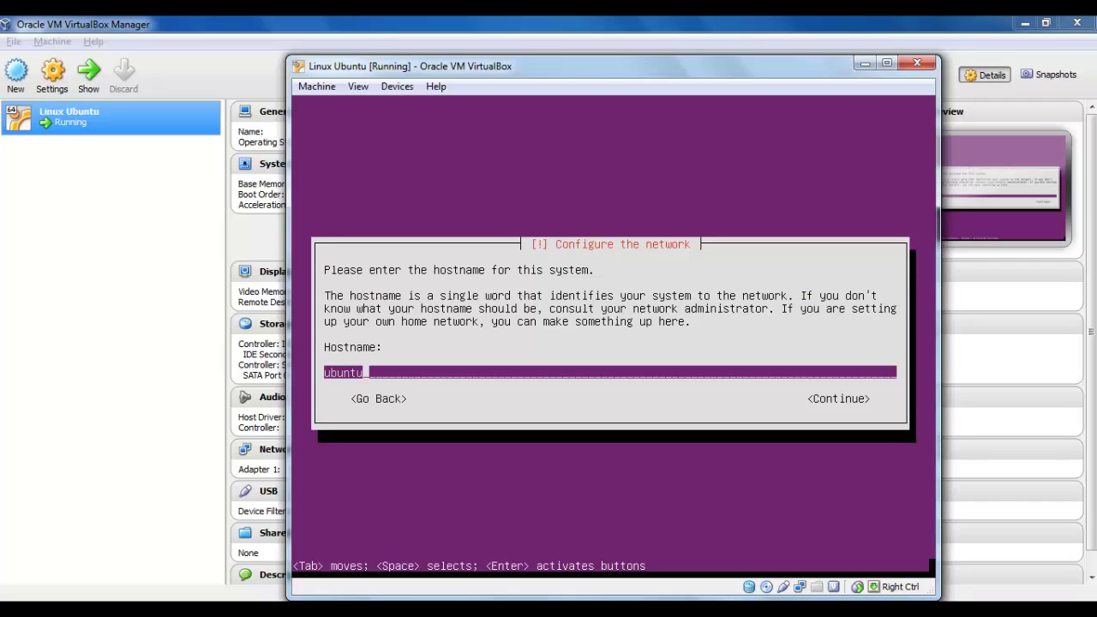
Step: Accept the default hostname 'ubuntu'
key(Return)
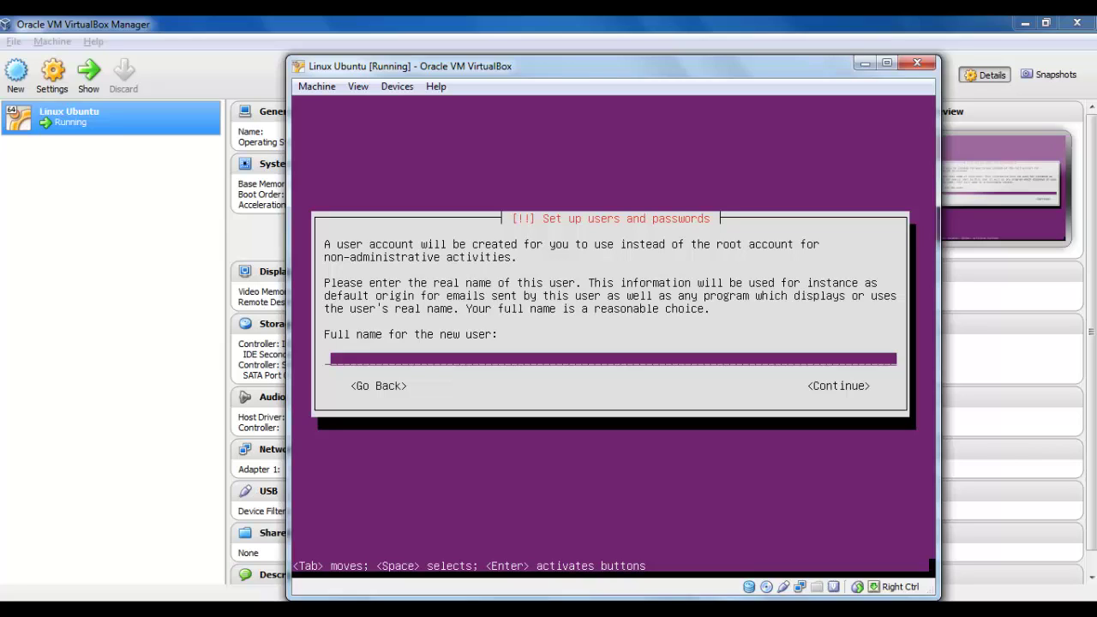
Step: Enter the user's full name, keep the suggested username, and enter the password twice
text(test)
key(Return)
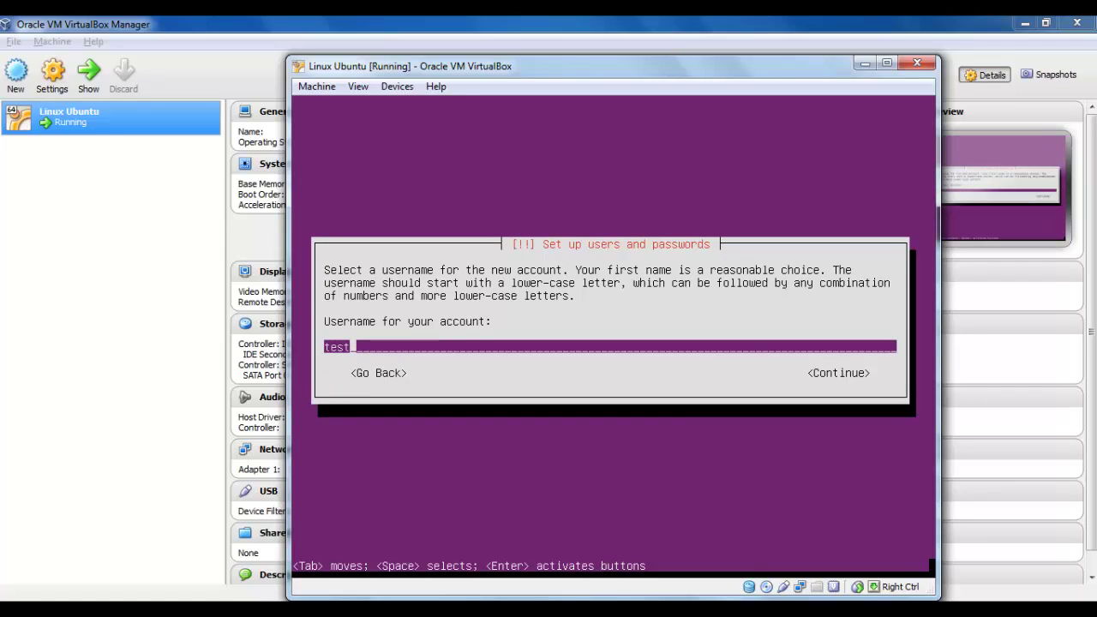
key(Return)
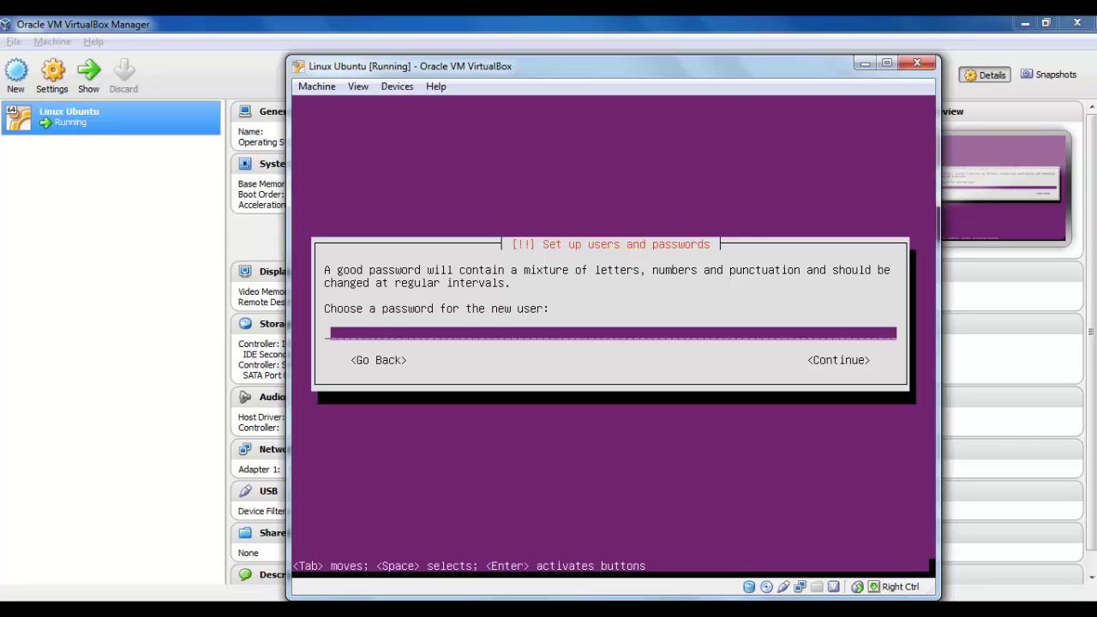
text(*******)
key(Return)
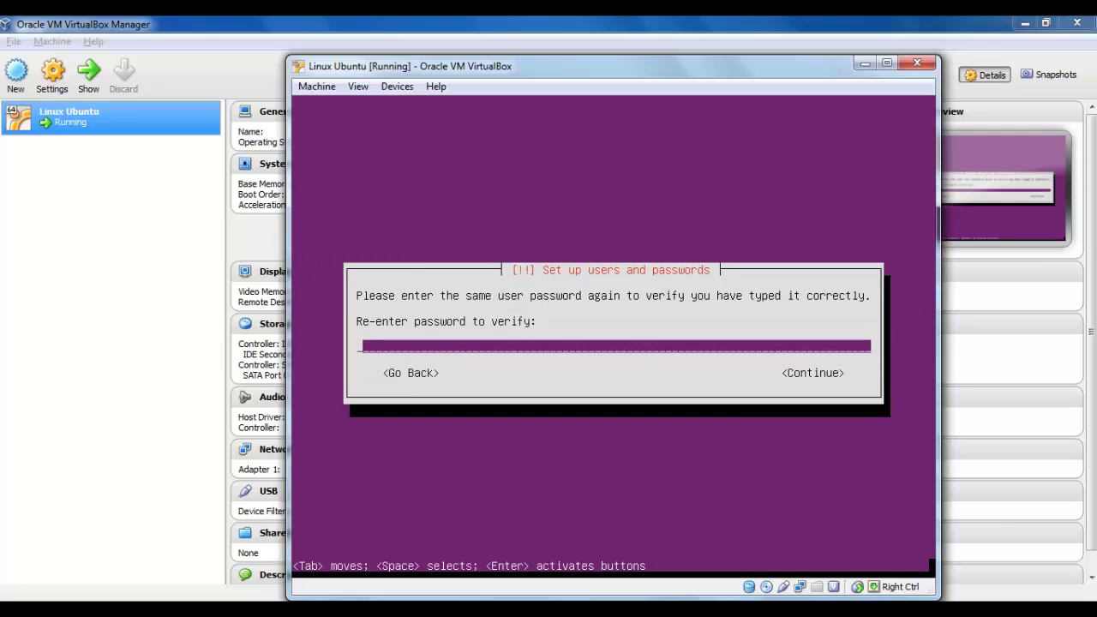
text(*******)
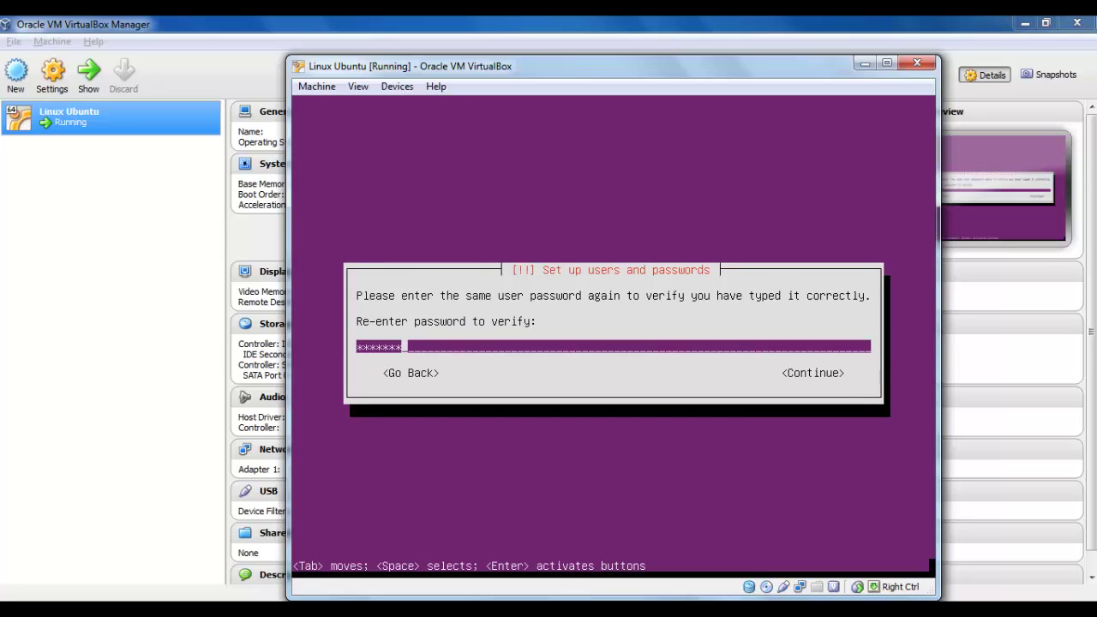
key(Return)
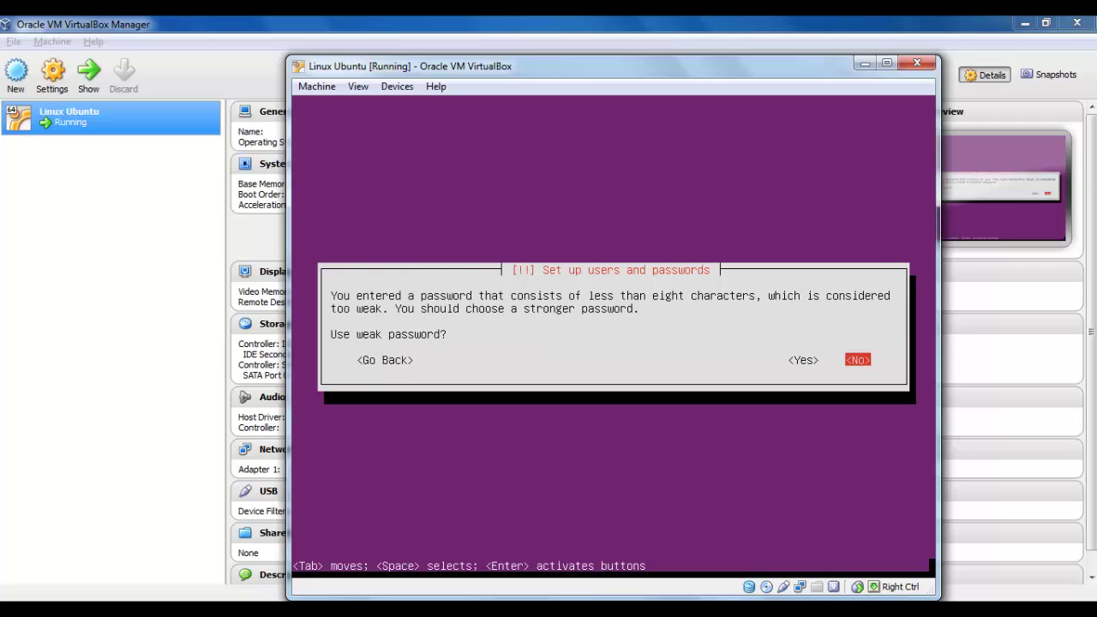
Step: Accept the weak password, skip home encryption, and keep the Europe/Bucharest time zone
key(Left)
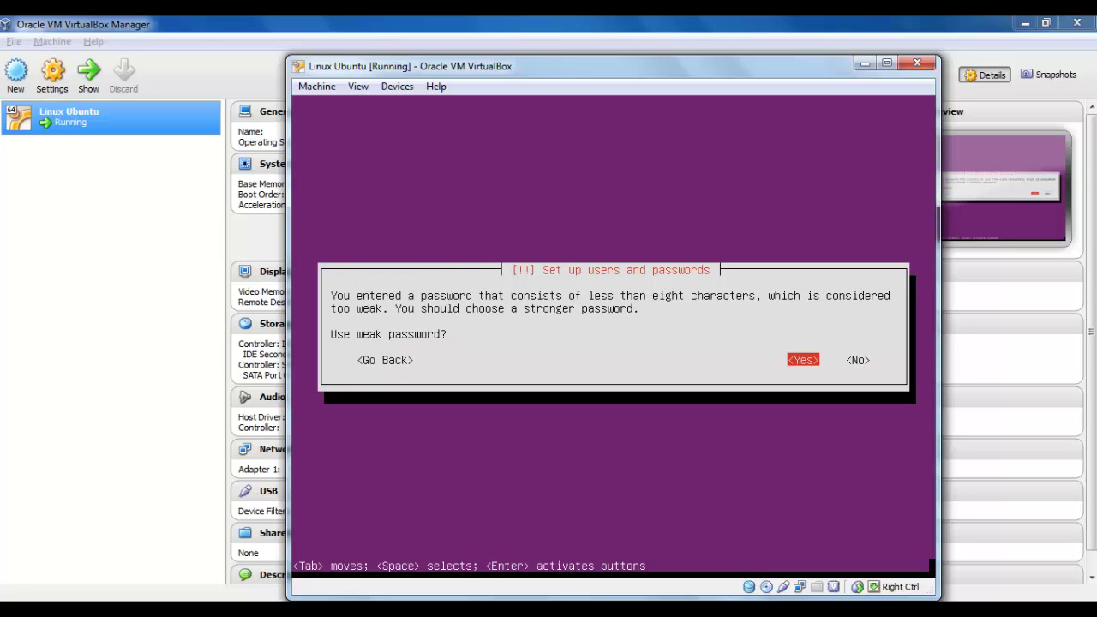
key(Return)
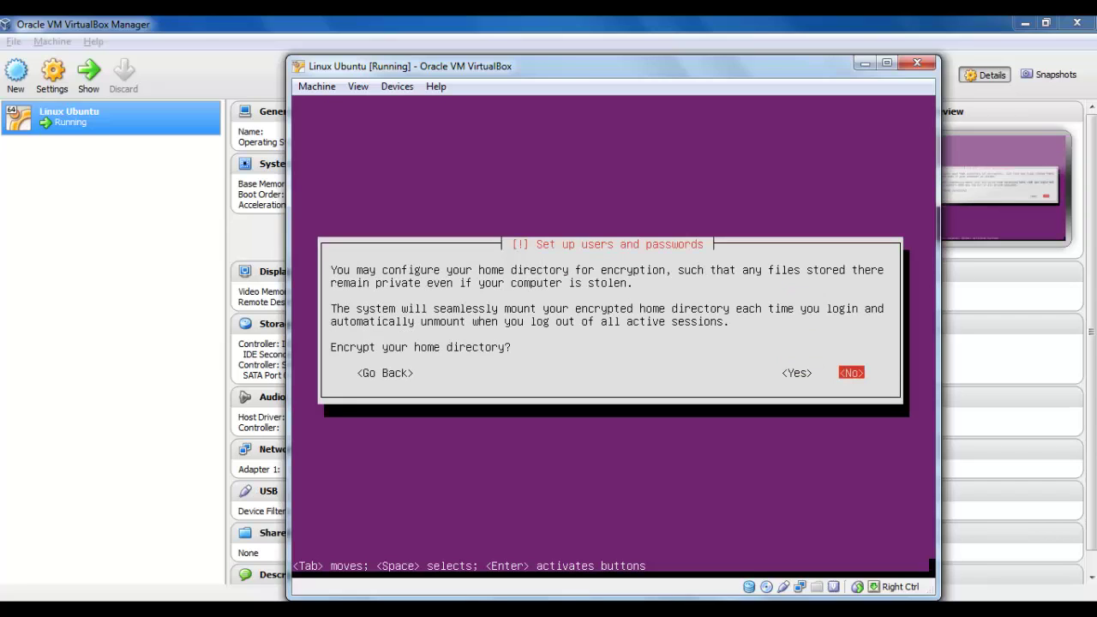
key(Return)
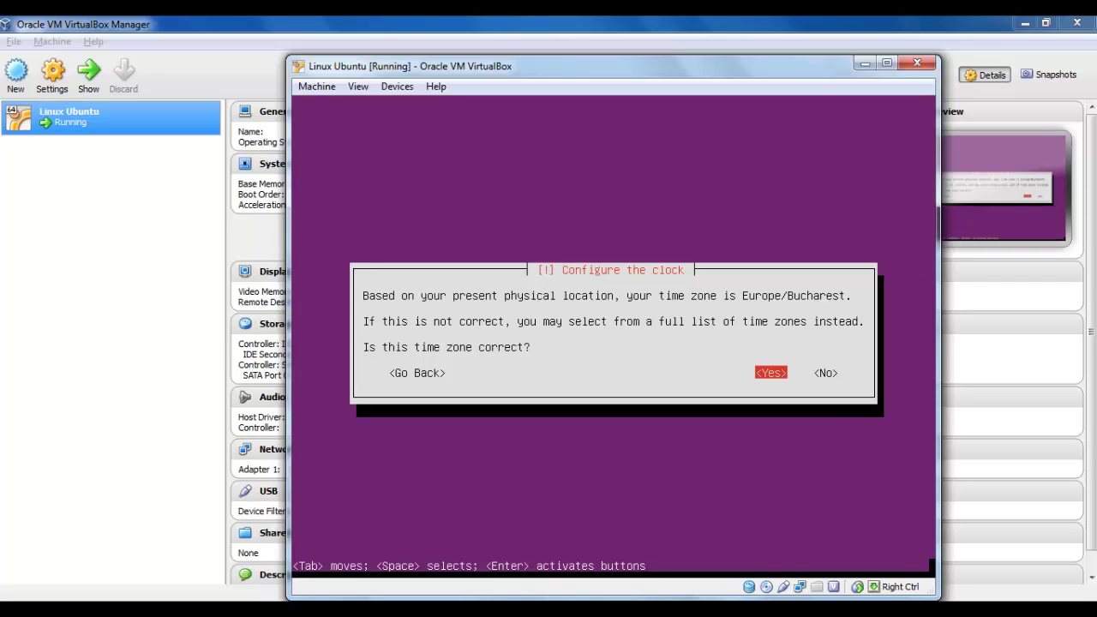
key(Return)
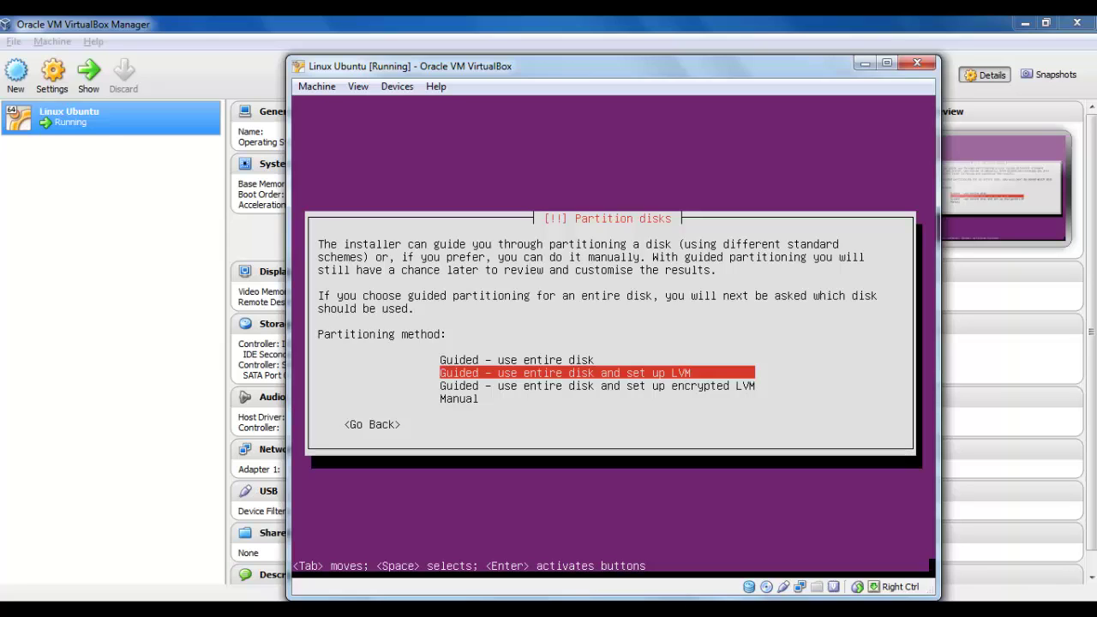
Step: Partition the 8.6 GB disk with guided LVM, using all 8.3 GB, and write the changes
key(Return)
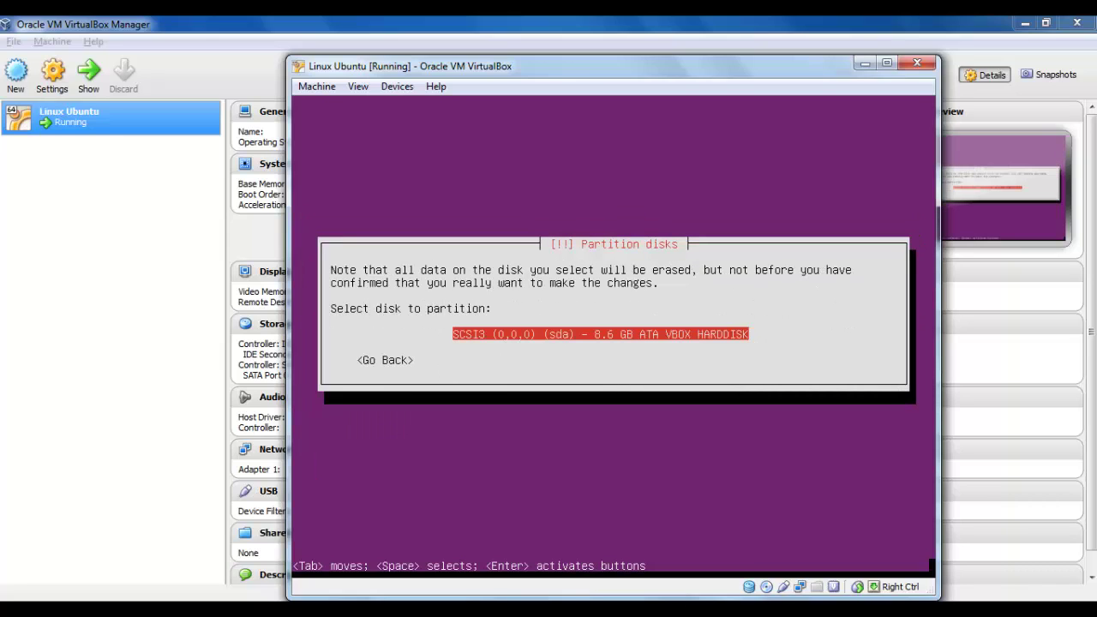
key(Return)
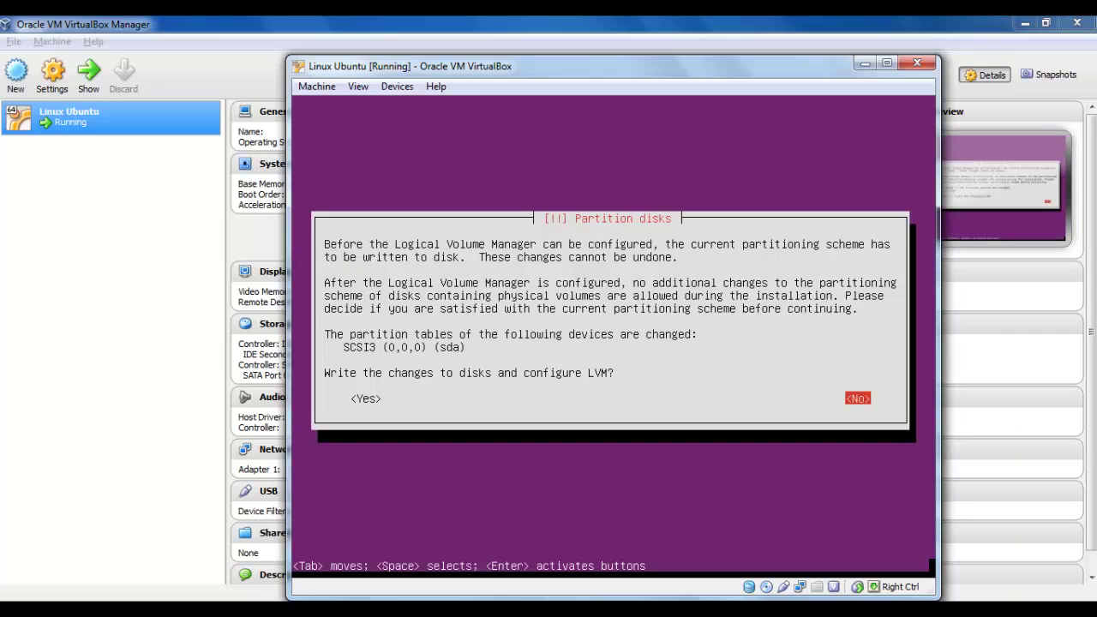
key(Tab)
key(Return)
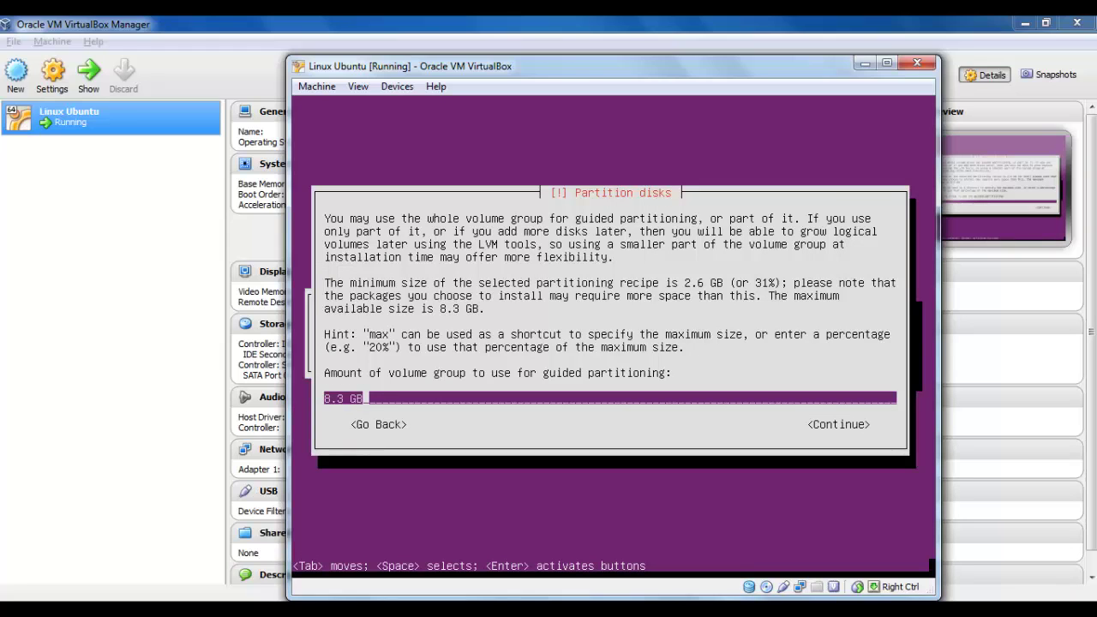
key(Return)
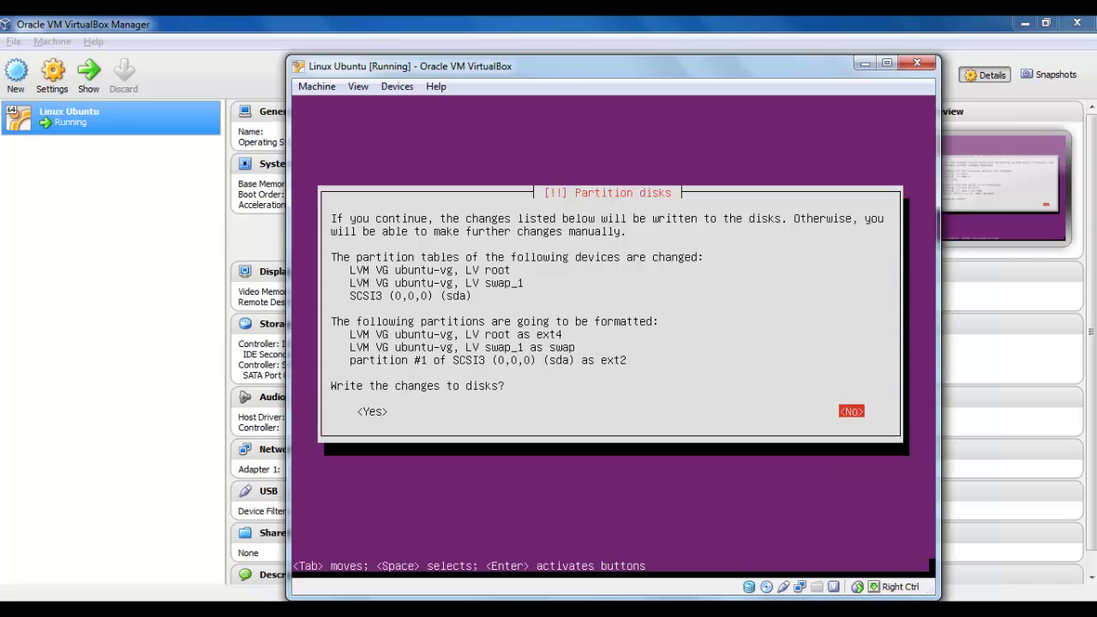
key(Tab)
key(Return)
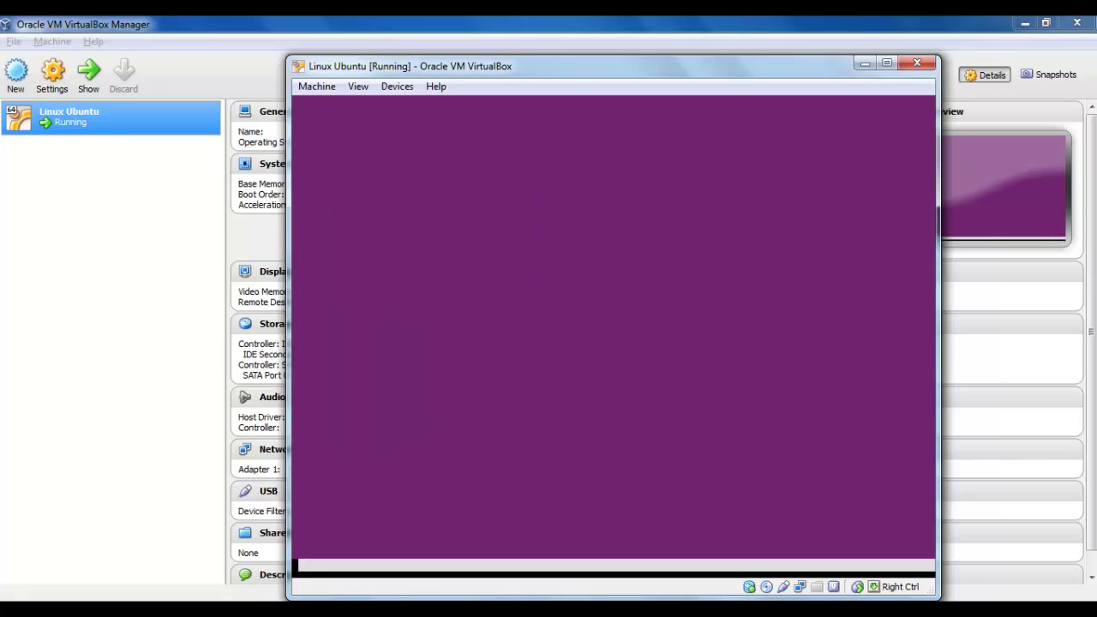
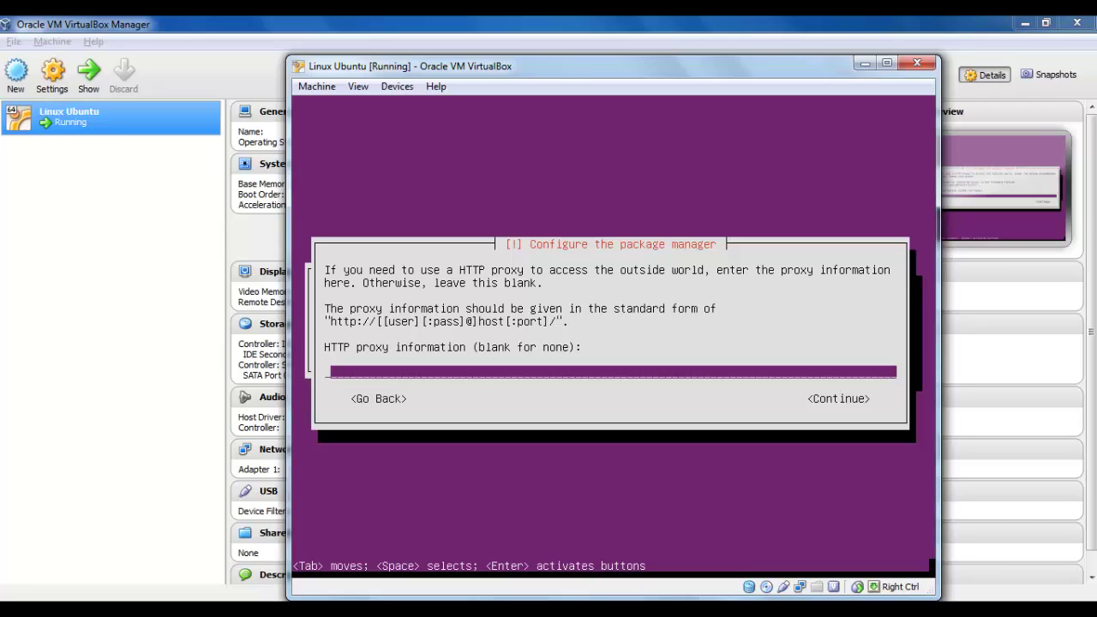
Step: Leave the HTTP proxy blank and choose to install security updates automatically
key(Return)
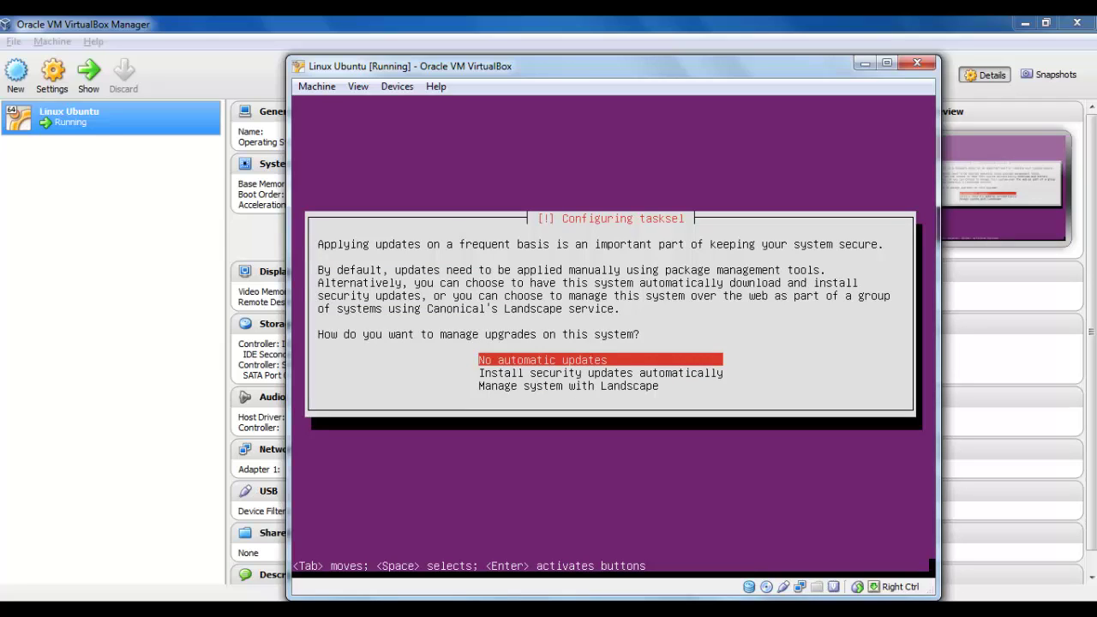
key(Down)
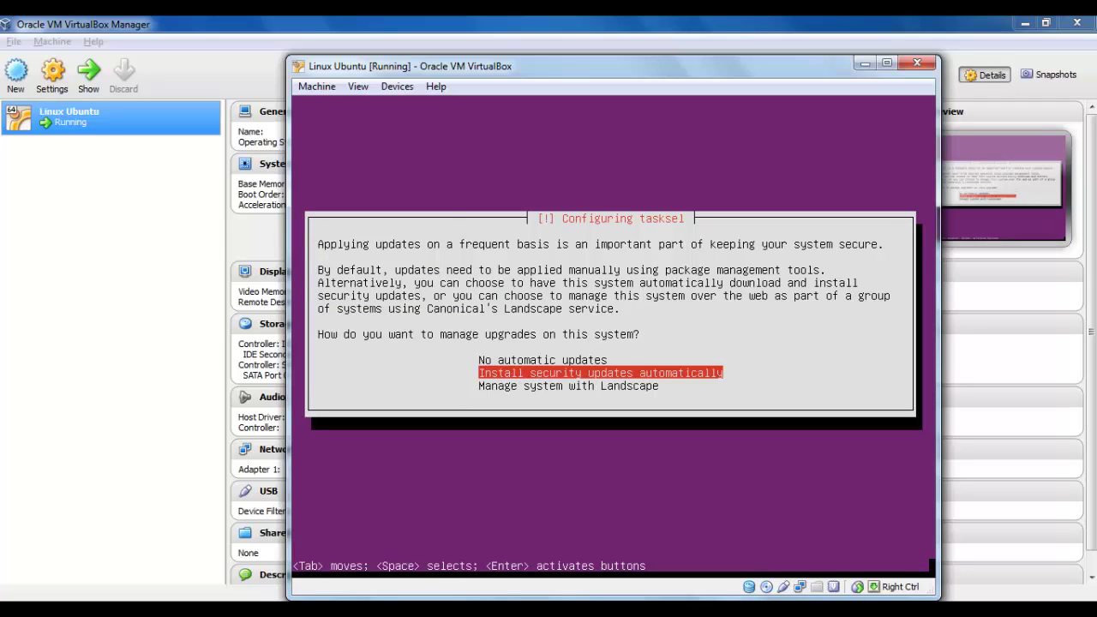
key(Return)
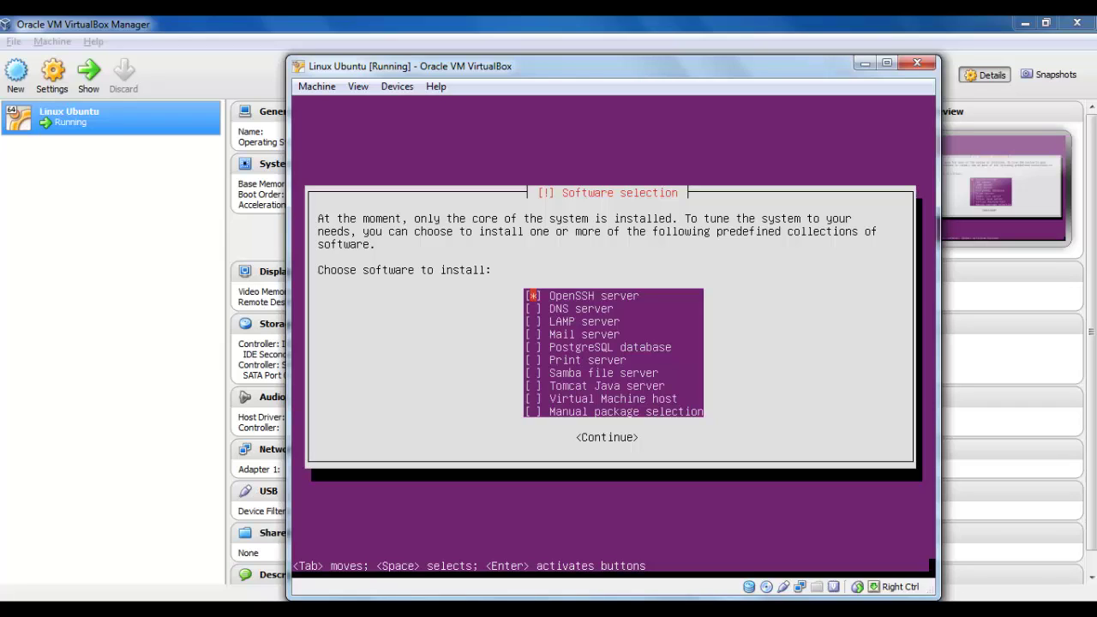
Step: Continue from Software selection and let the packages install until the GRUB question appears
key(Return)
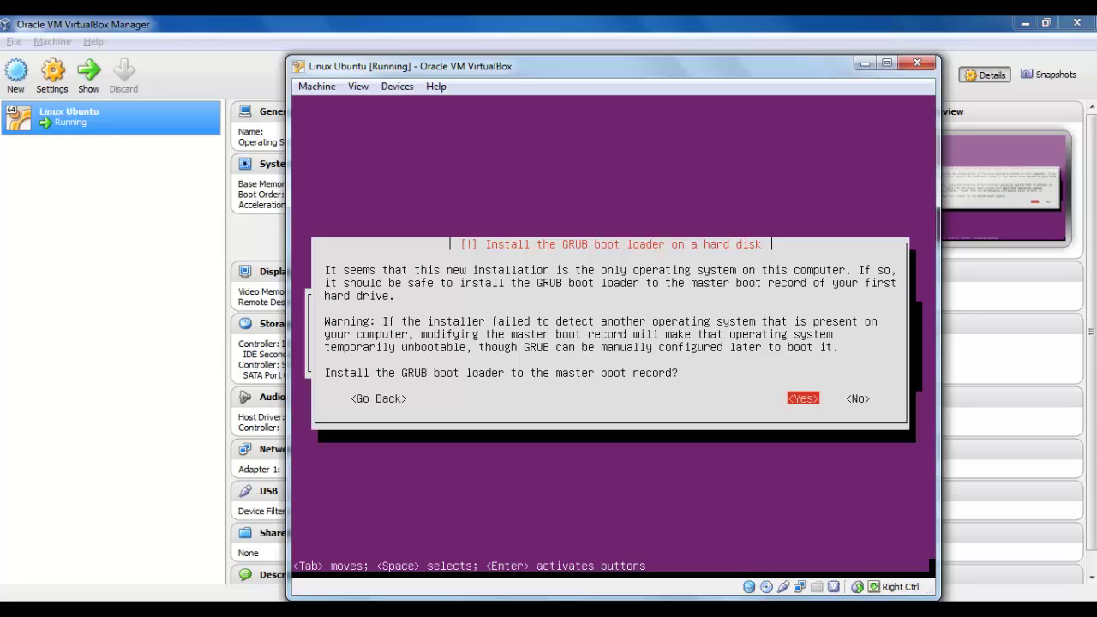
Step: Install the GRUB boot loader to the master boot record
key(Return)
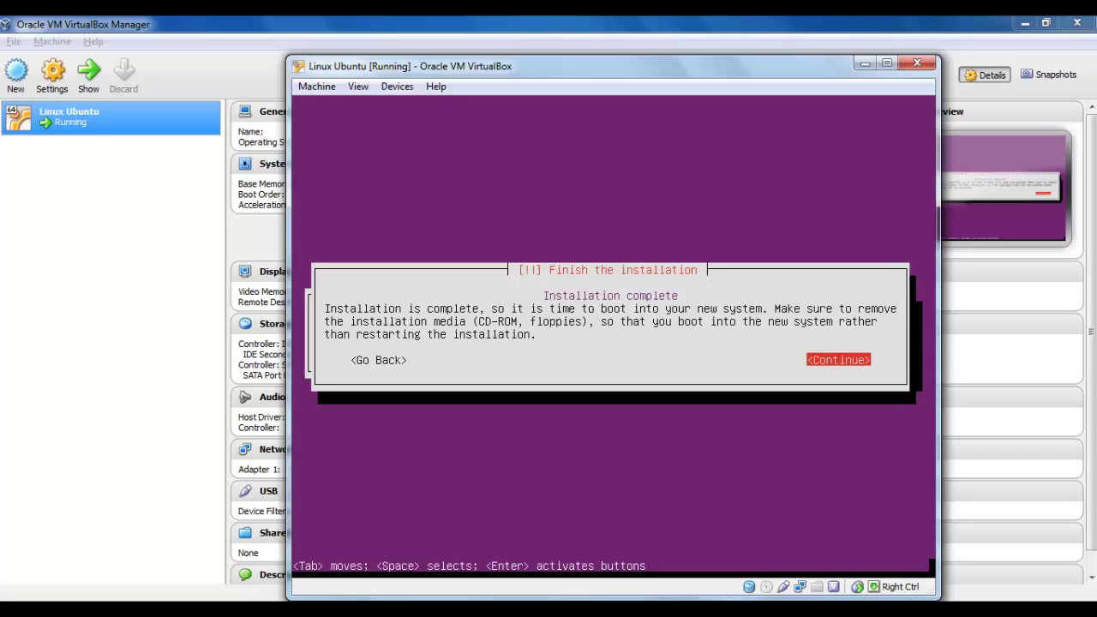
Step: Continue past 'Finish the installation' so the VM reboots into Ubuntu 12.04.4 LTS
key(Return)
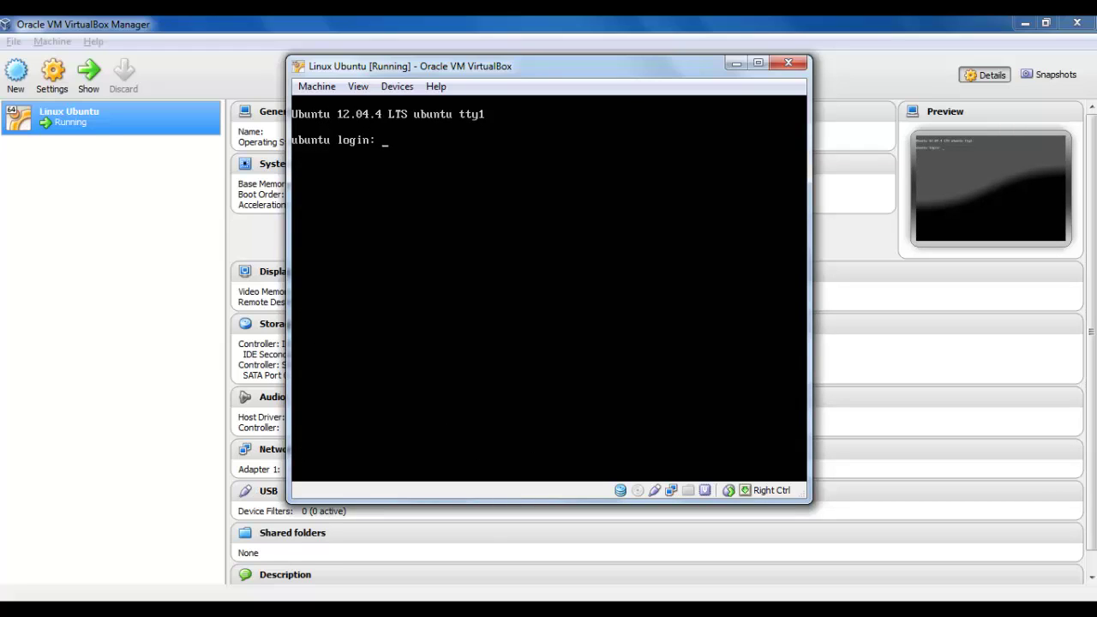
Step: Log in to the Ubuntu server and run ifconfig, showing eth0 at 10.0.2.15
text(test)
key(Return)
key(Return)
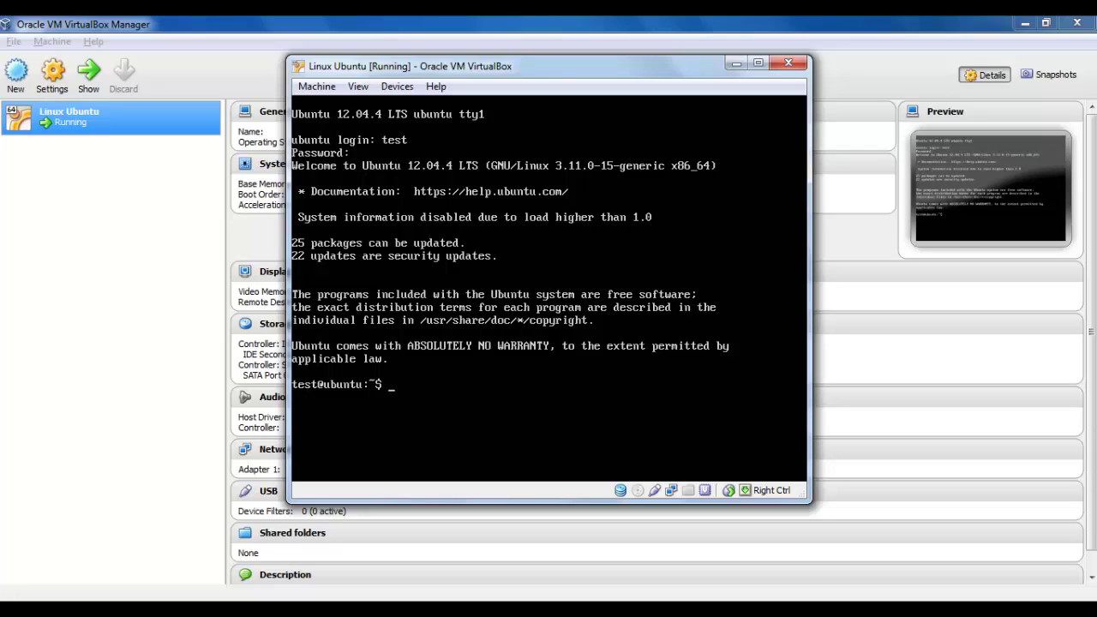
text(ifconfig)
key(Return)
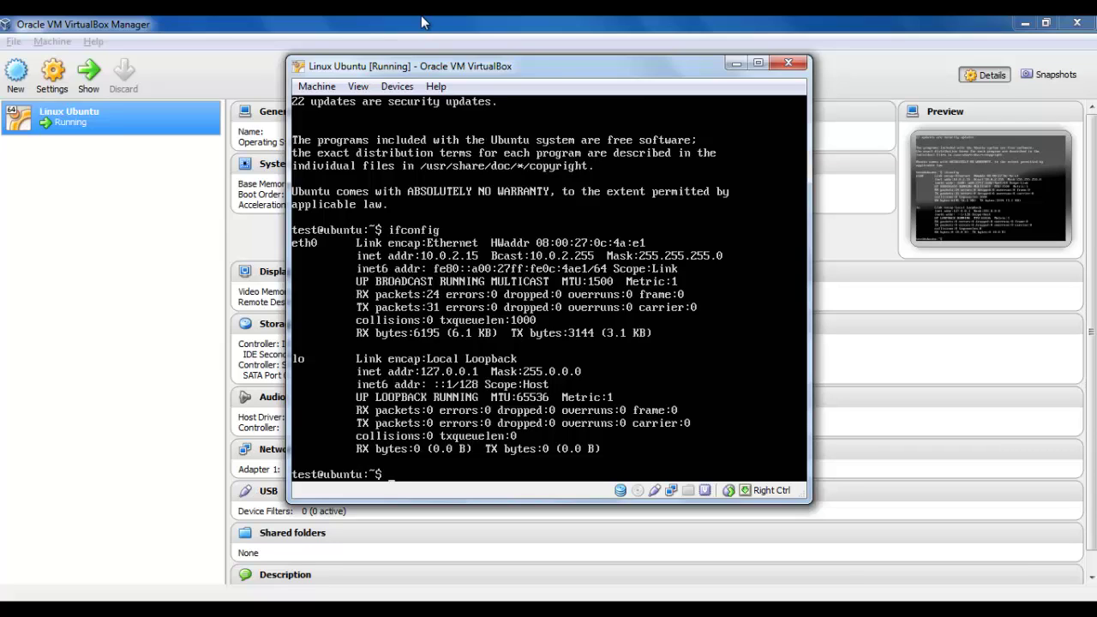
Step: Open Port Forwarding Rules via Devices > Network Adapters, under the adapter's Advanced settings
click(399, 88)
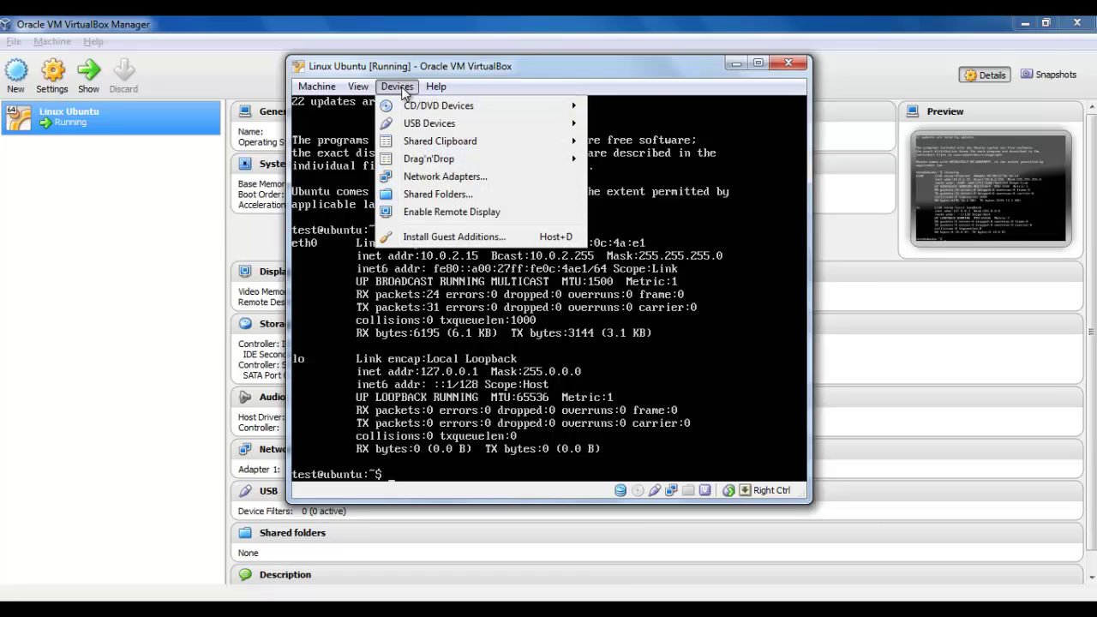
click(429, 177)
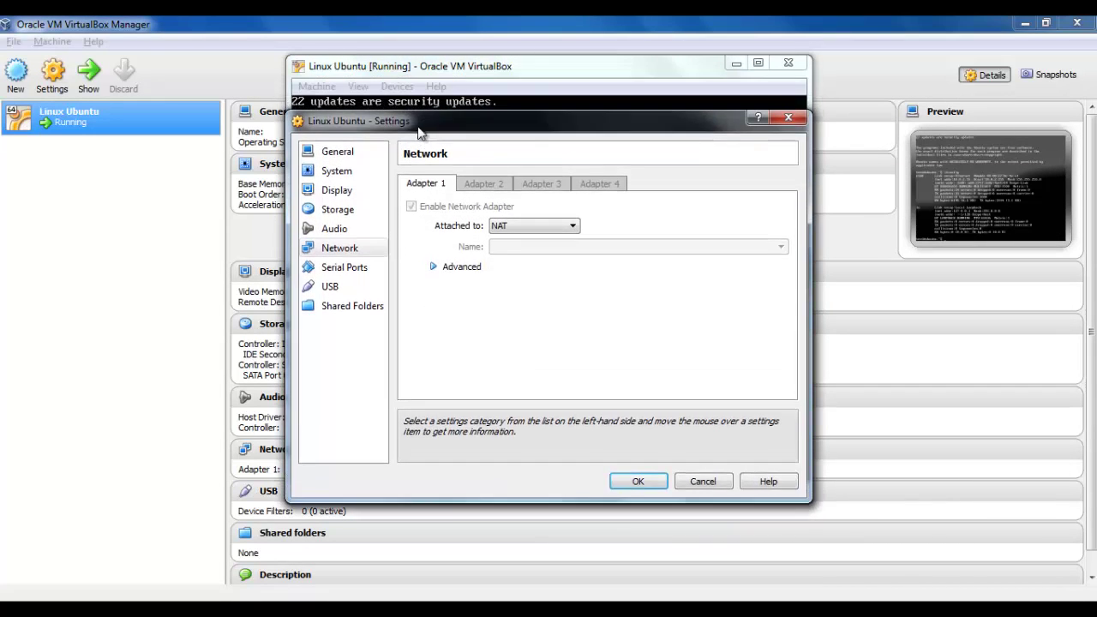
click(446, 268)
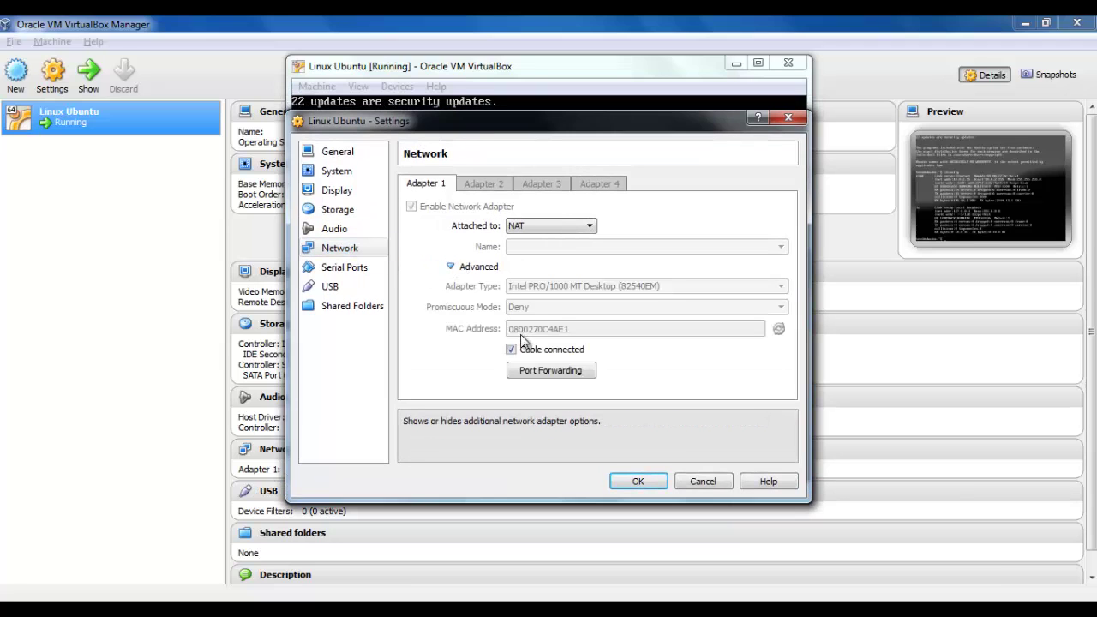
click(564, 373)
mouse_move(520, 183)
mouse_down()
mouse_move(512, 204)
mouse_move(527, 191)
mouse_up()
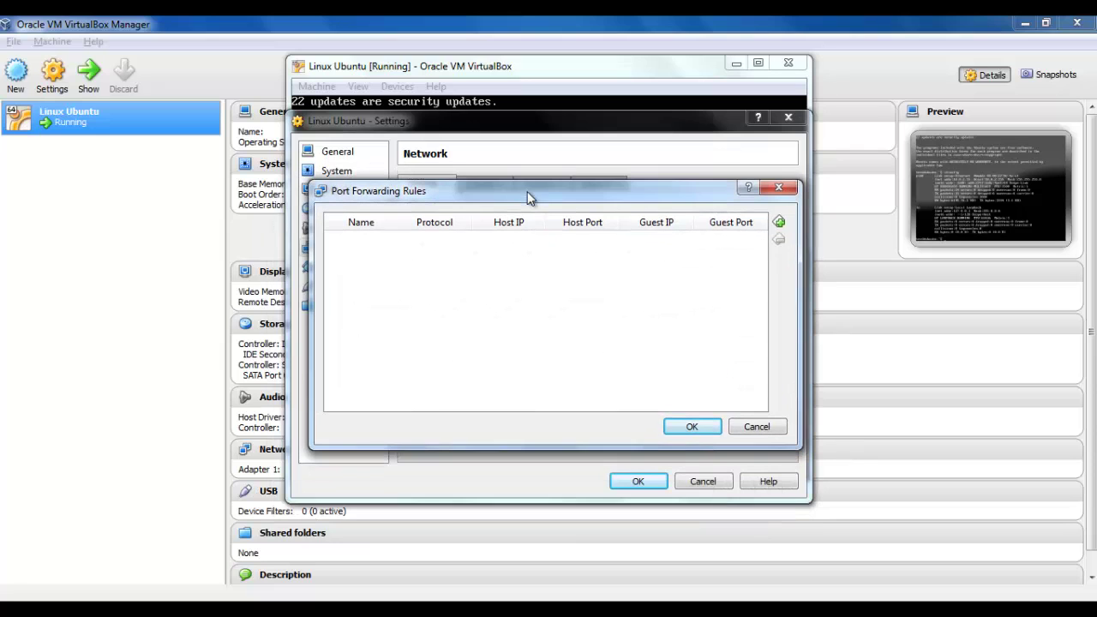
Step: Add a forwarding rule with Host IP 127.0.0.1 and Host Port 22
click(780, 223)
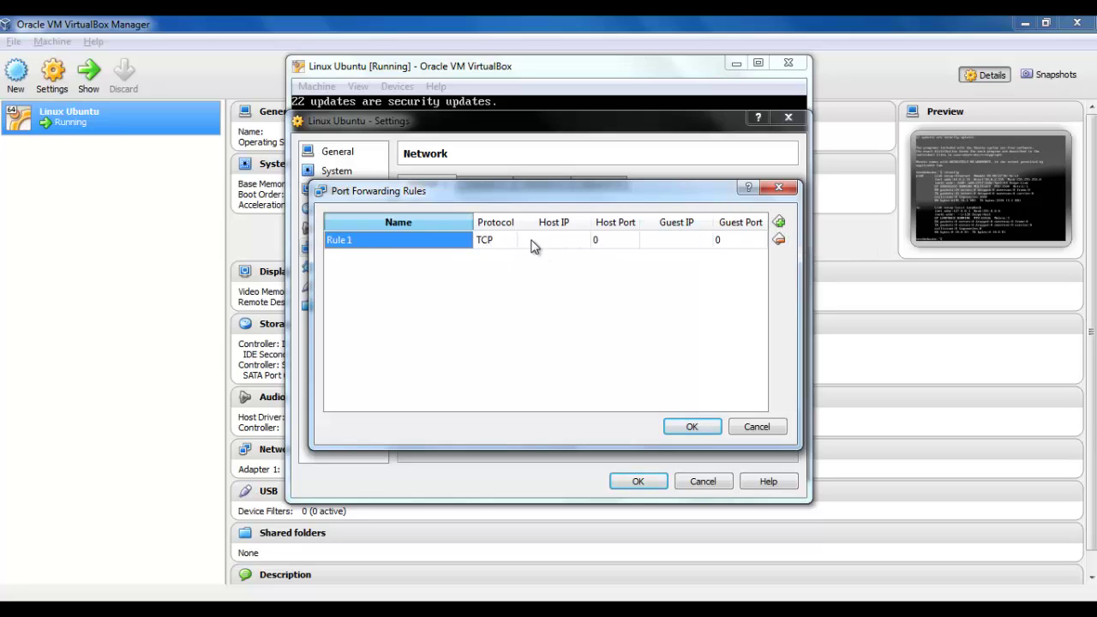
click(561, 244)
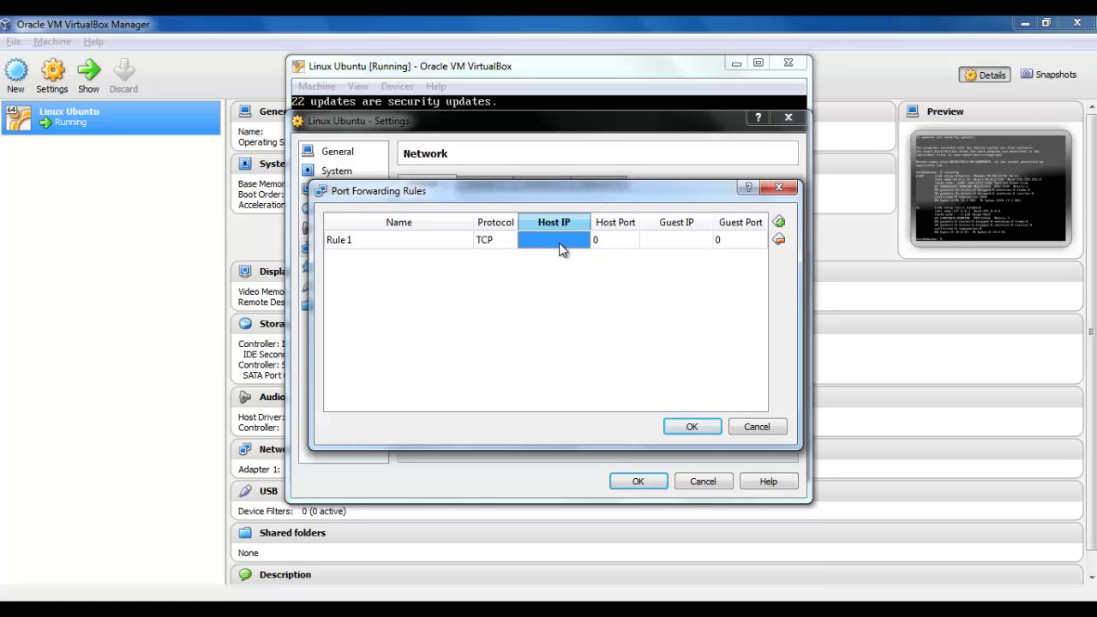
click(559, 243)
text(127.)
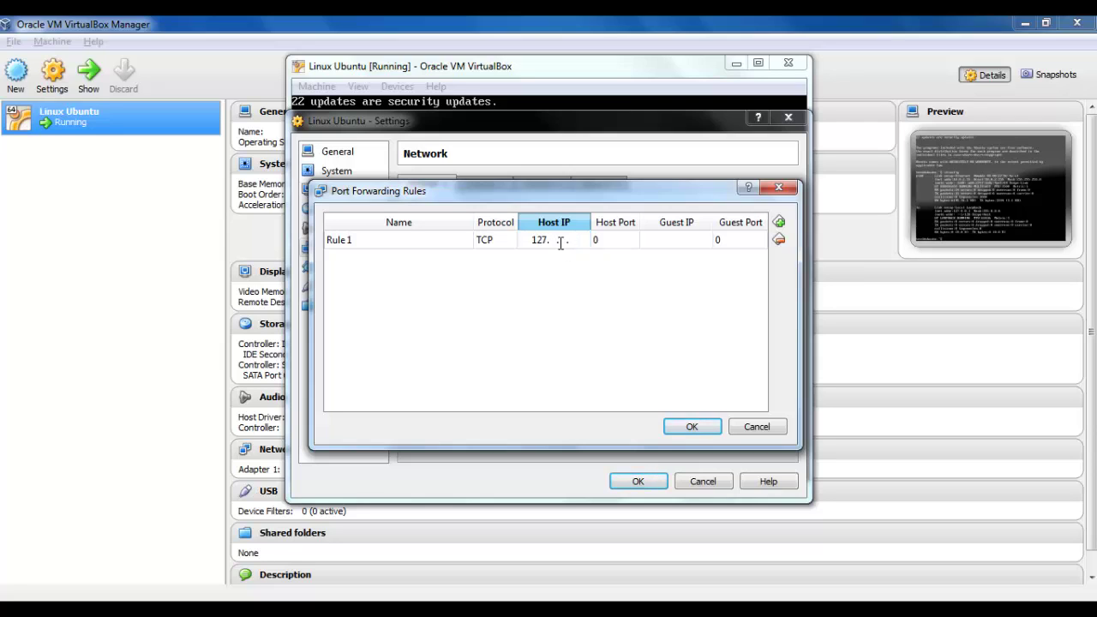
text(0 .0 .1)
click(600, 242)
text(22)
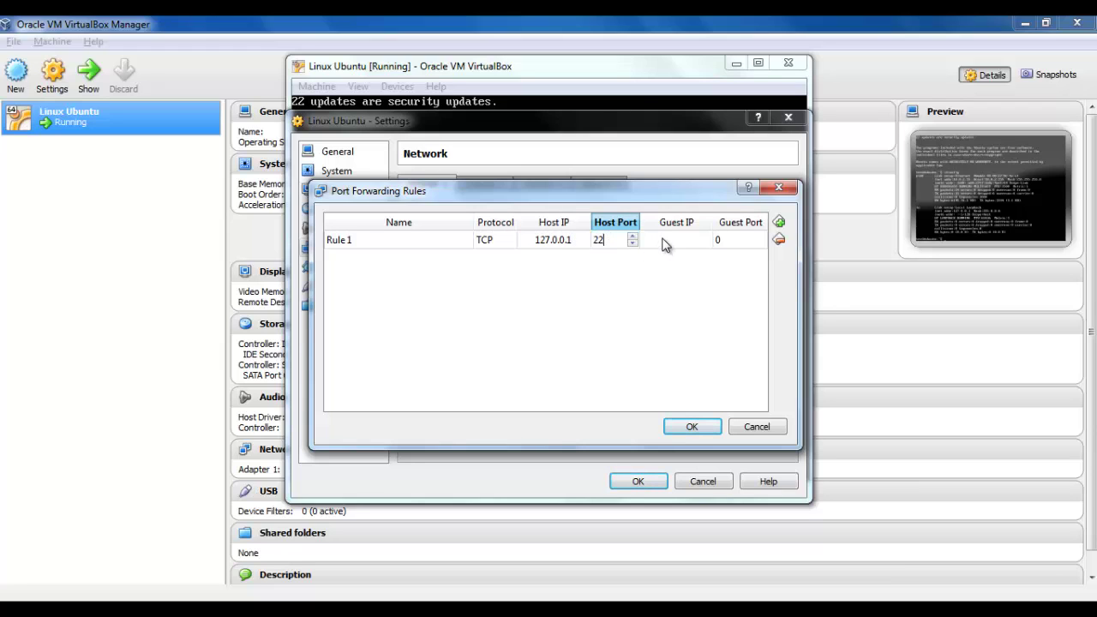
click(662, 244)
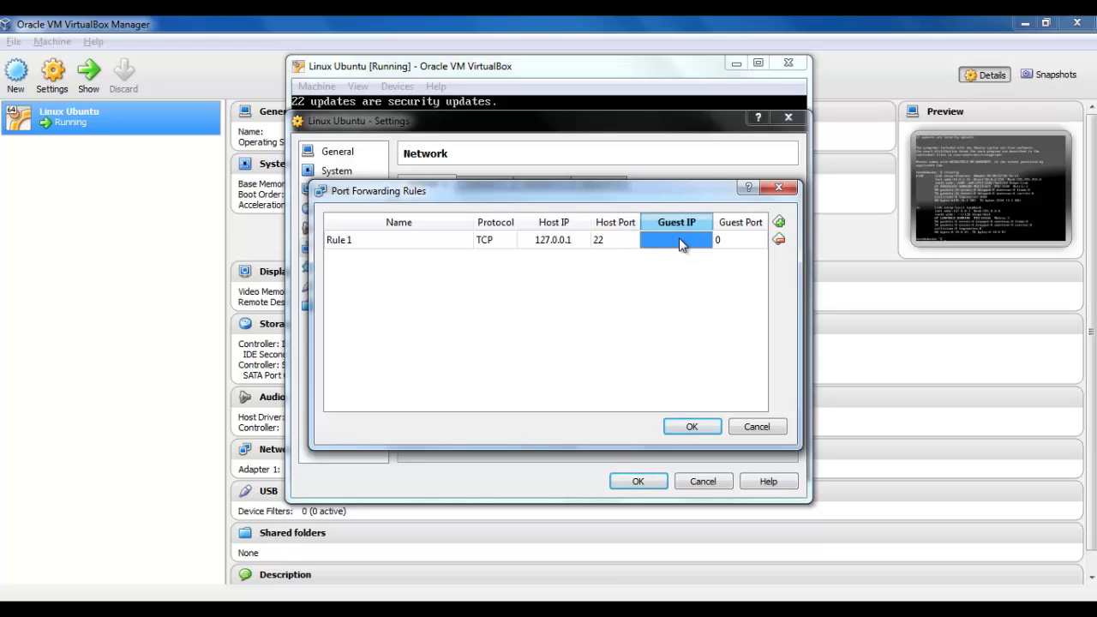
Step: Set the rule's Guest IP 10.0.2.15 and Guest Port 22, then save the network settings
text(10. . .)
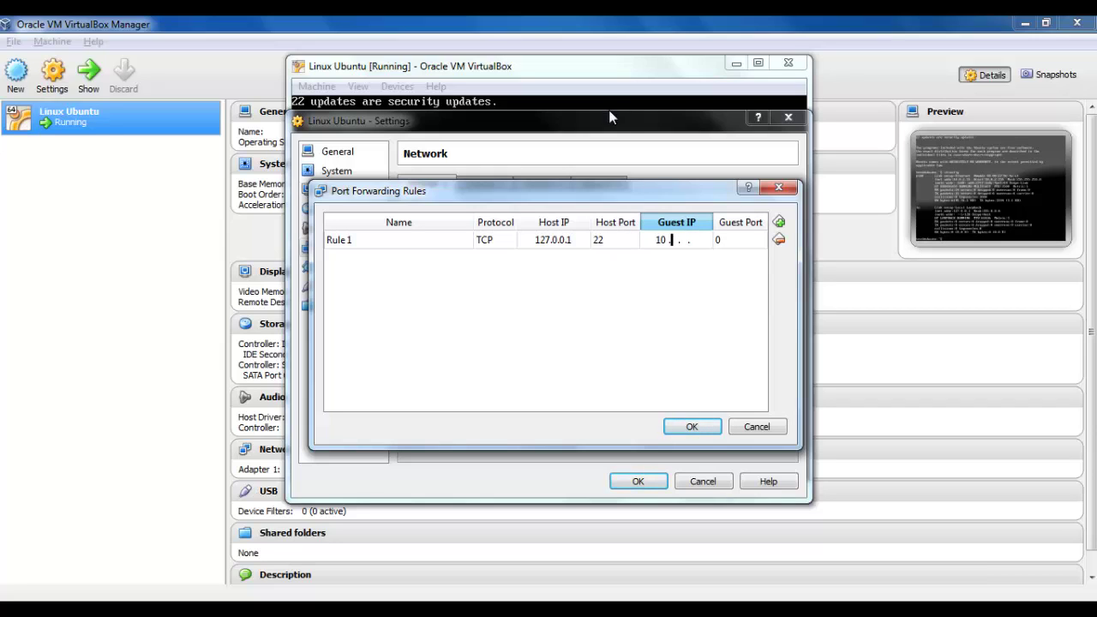
click(554, 160)
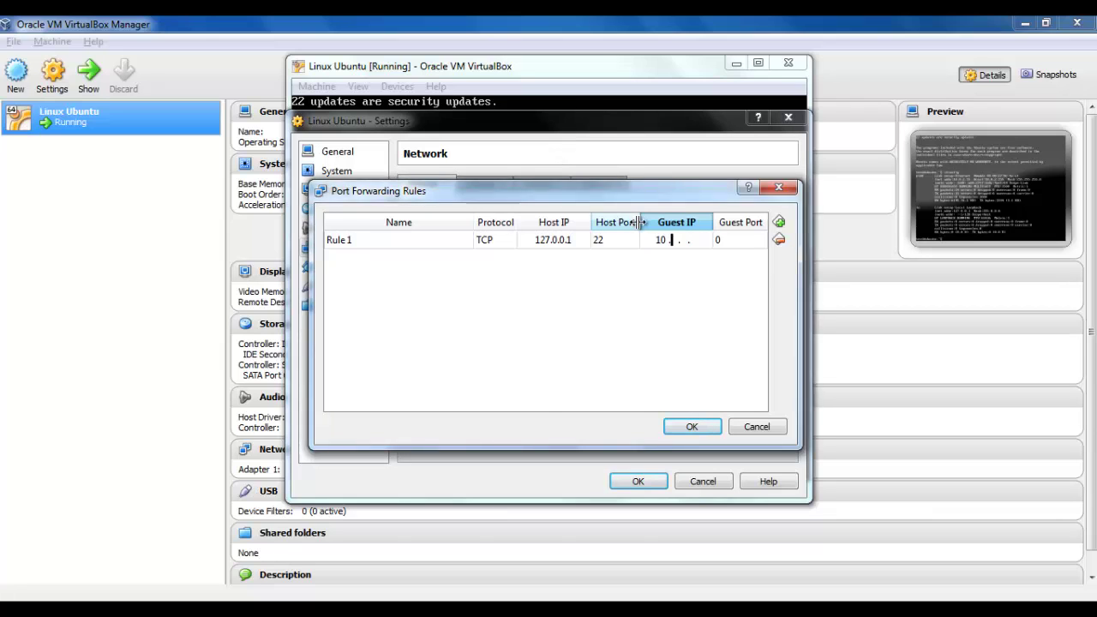
text(0.2.15)
click(742, 244)
click(742, 245)
text(22)
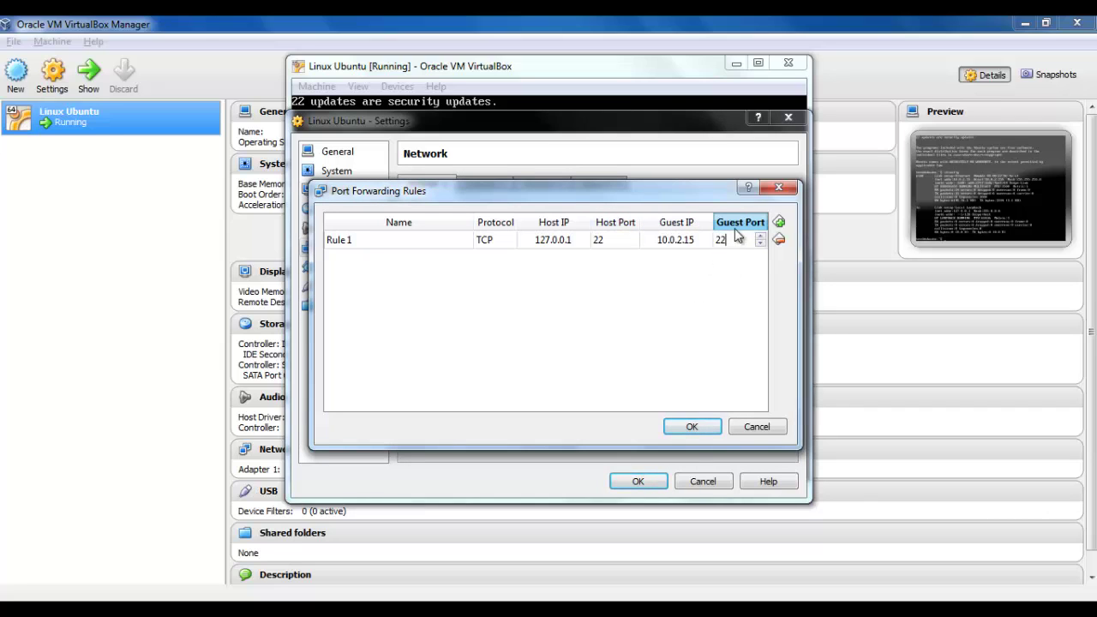
click(689, 428)
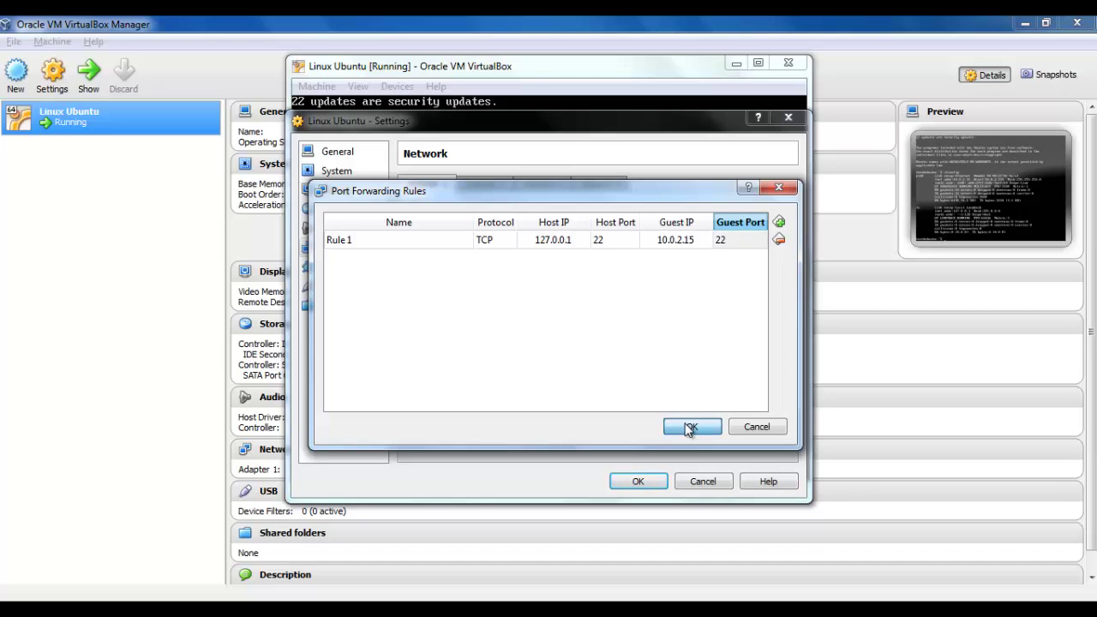
click(638, 481)
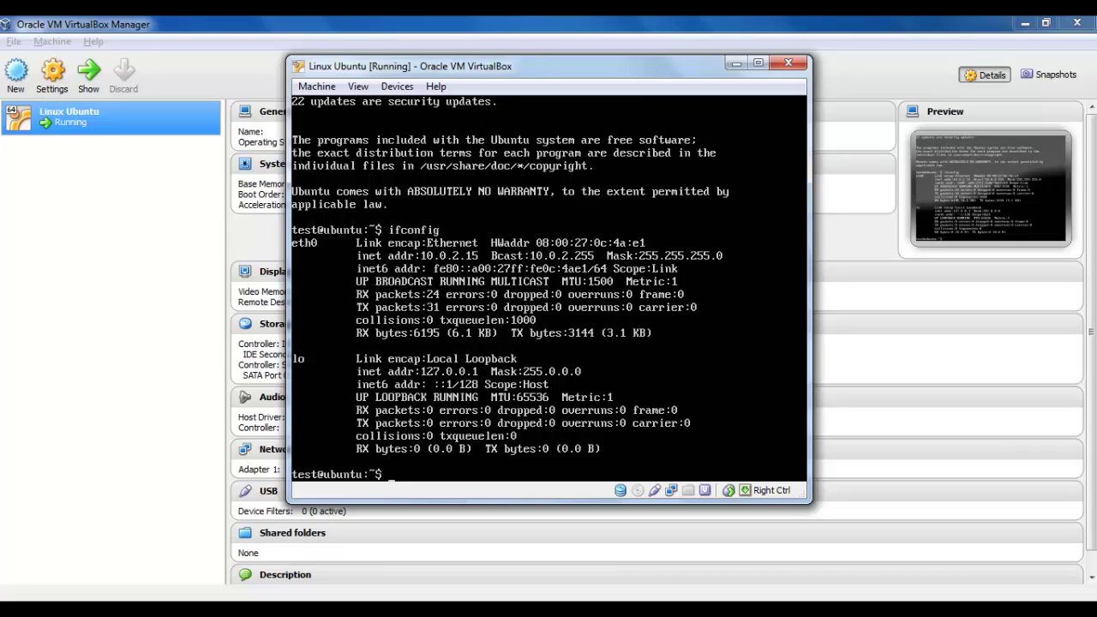
Step: Restart SSH in the guest with sudo /etc/init.d/ssh restart, then minimize VirtualBox
text(init.d/ssh restart)
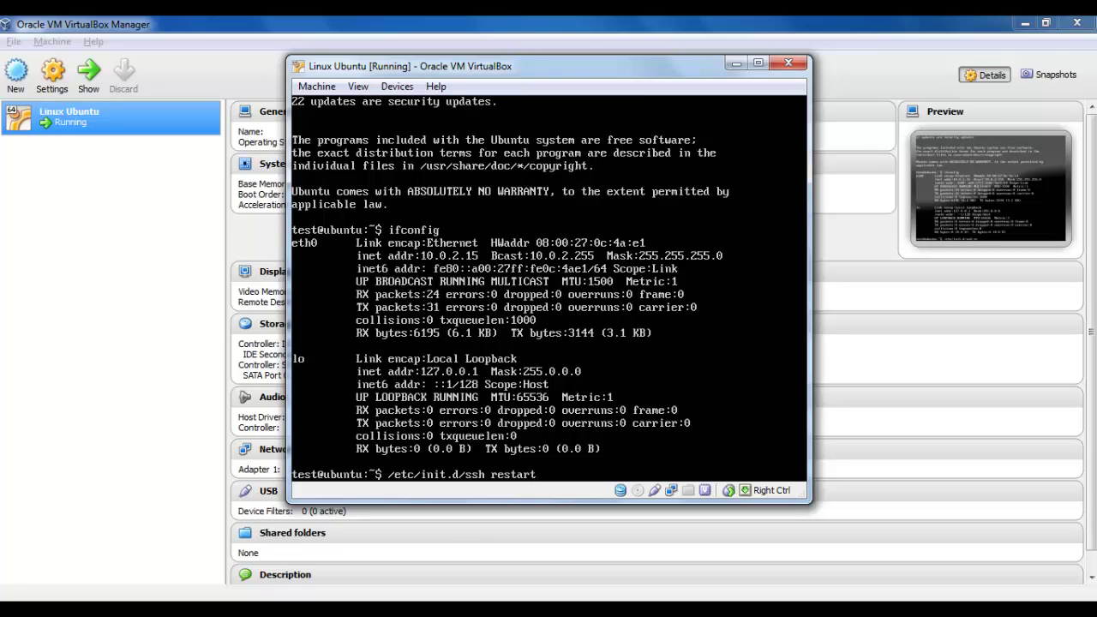
key(Return)
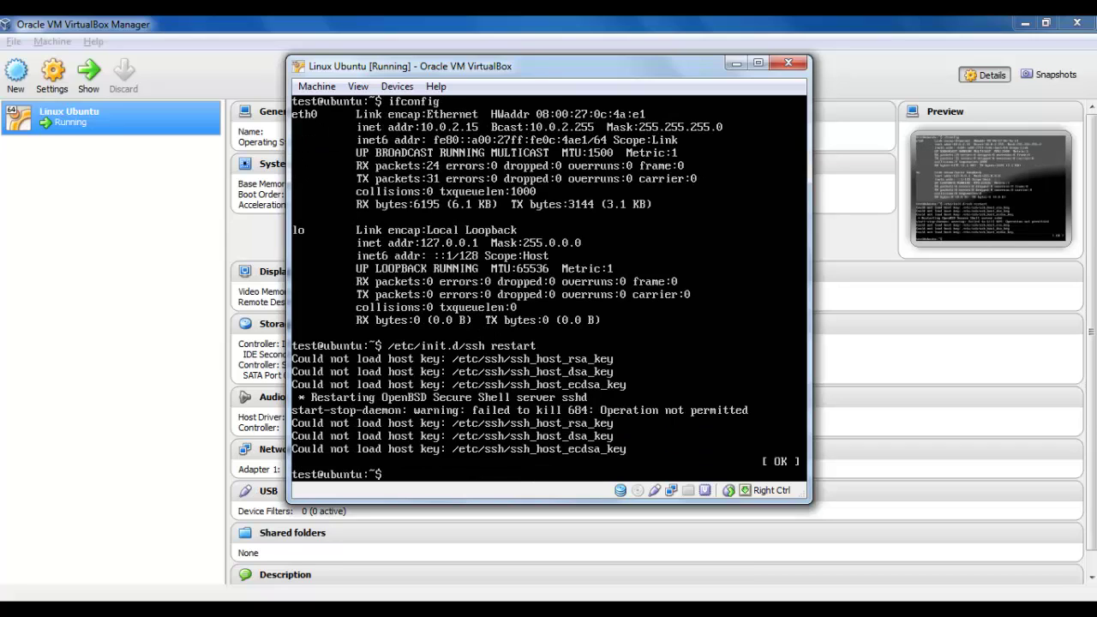
key(Up)
text(sudo)
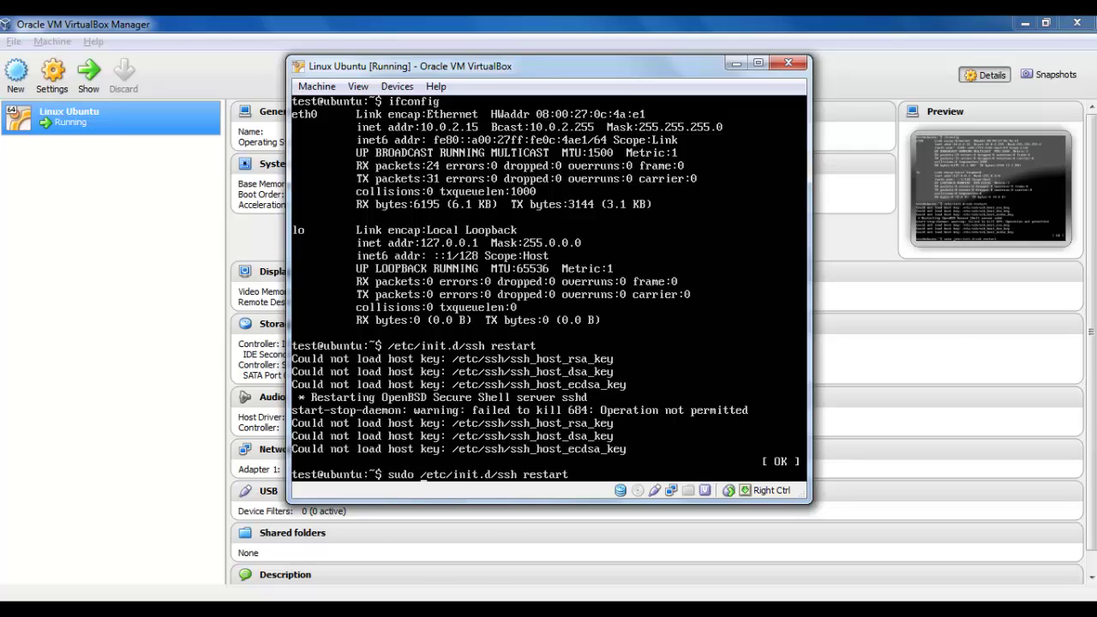
key(Return)
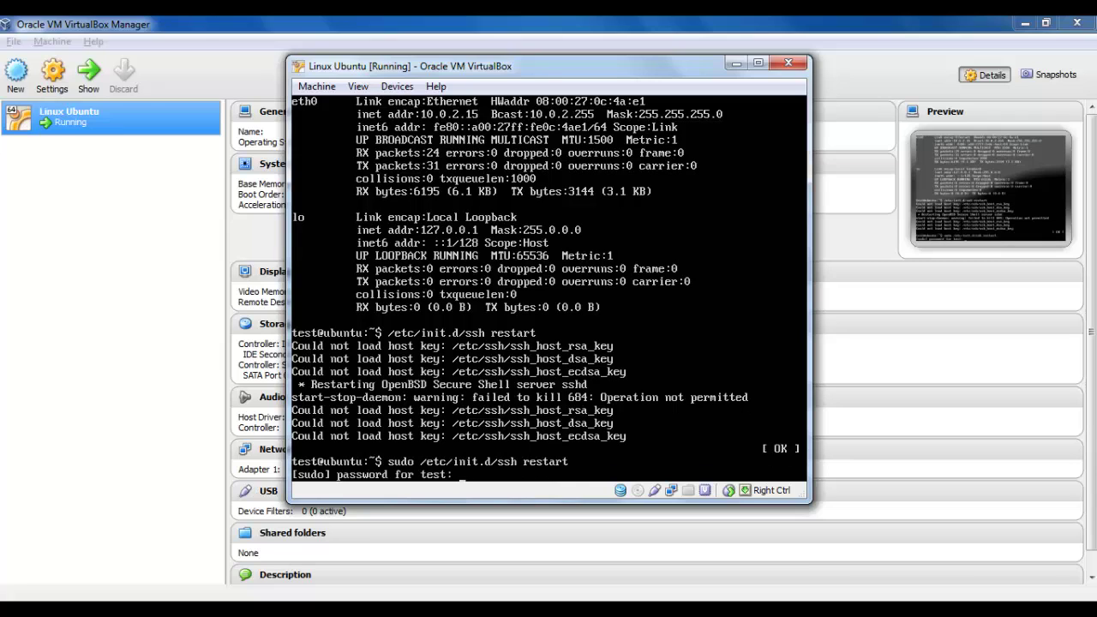
key(Return)
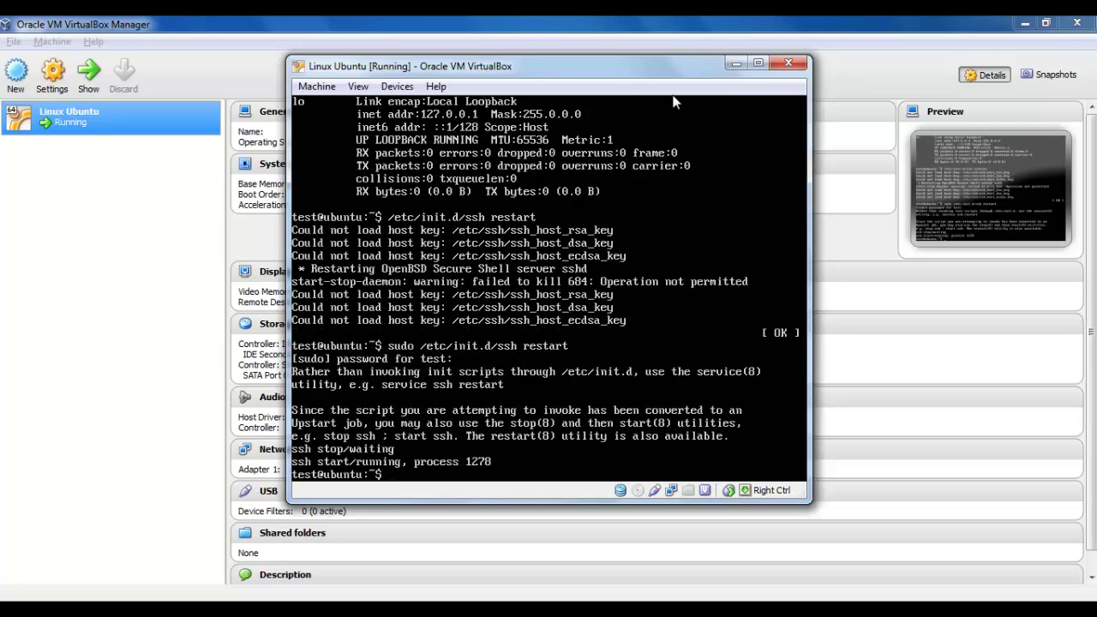
click(1022, 25)
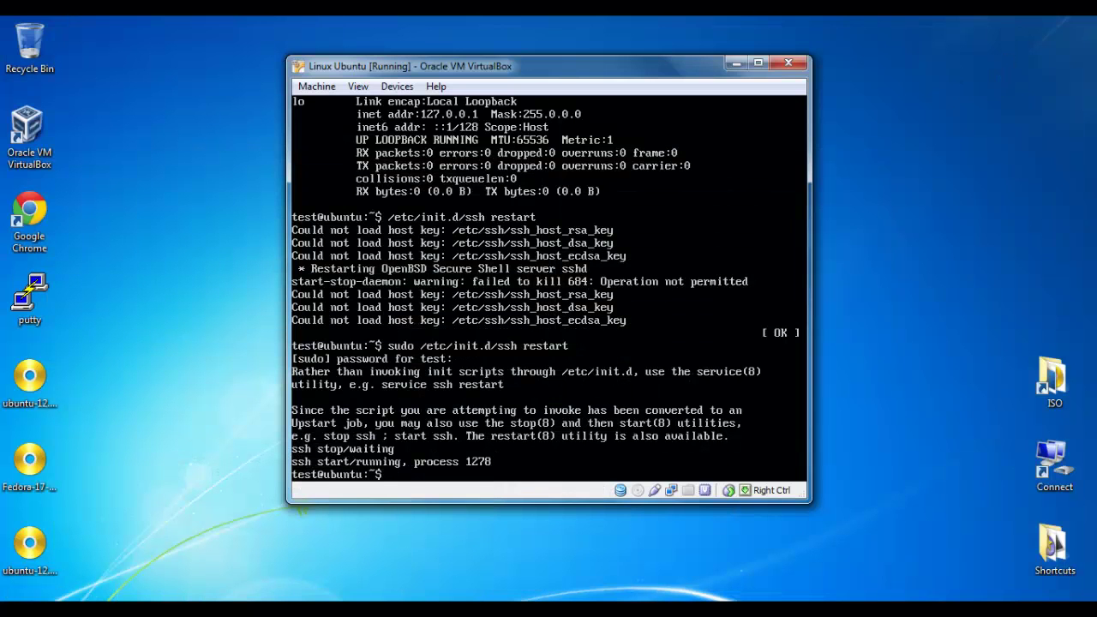
Step: Launch PuTTY and open an SSH connection to localhost, accepting the guest's host key
double_click(31, 308)
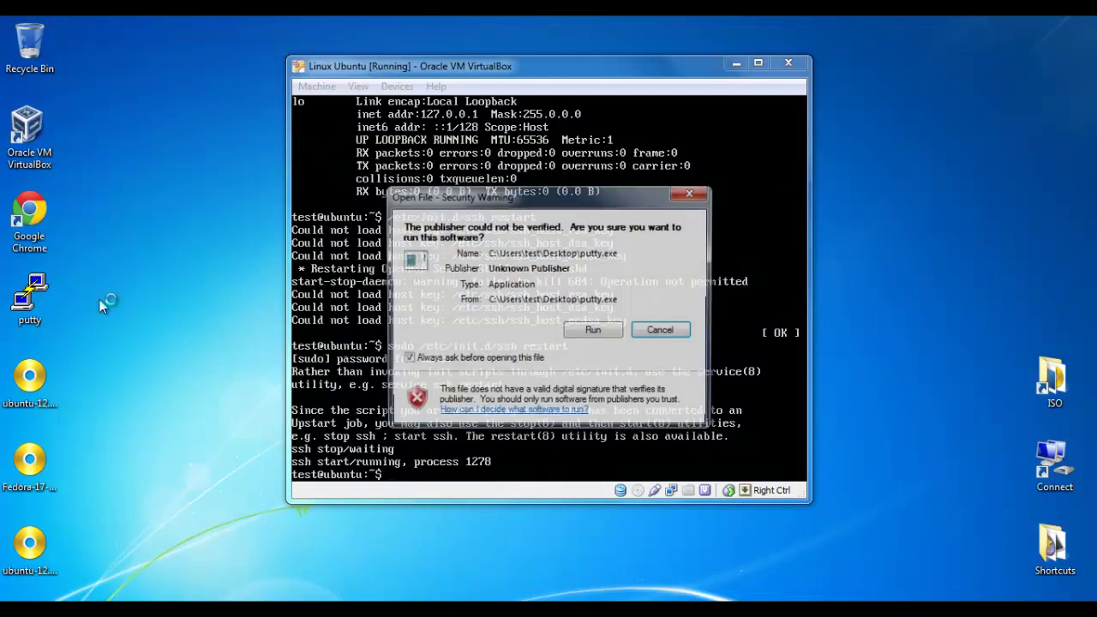
click(593, 334)
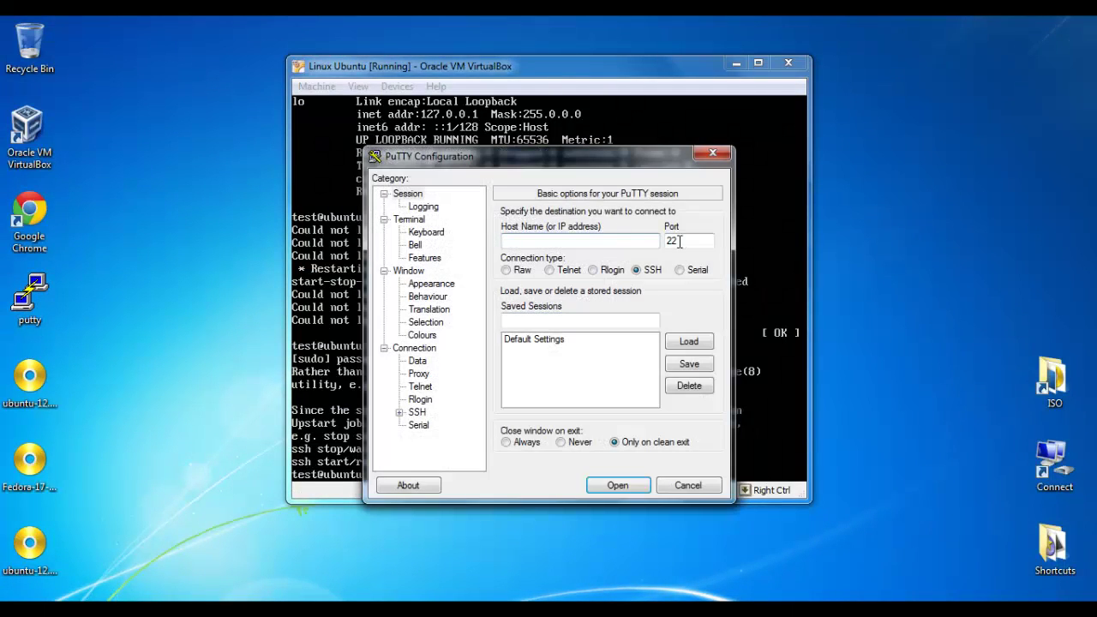
text(localhost)
click(618, 485)
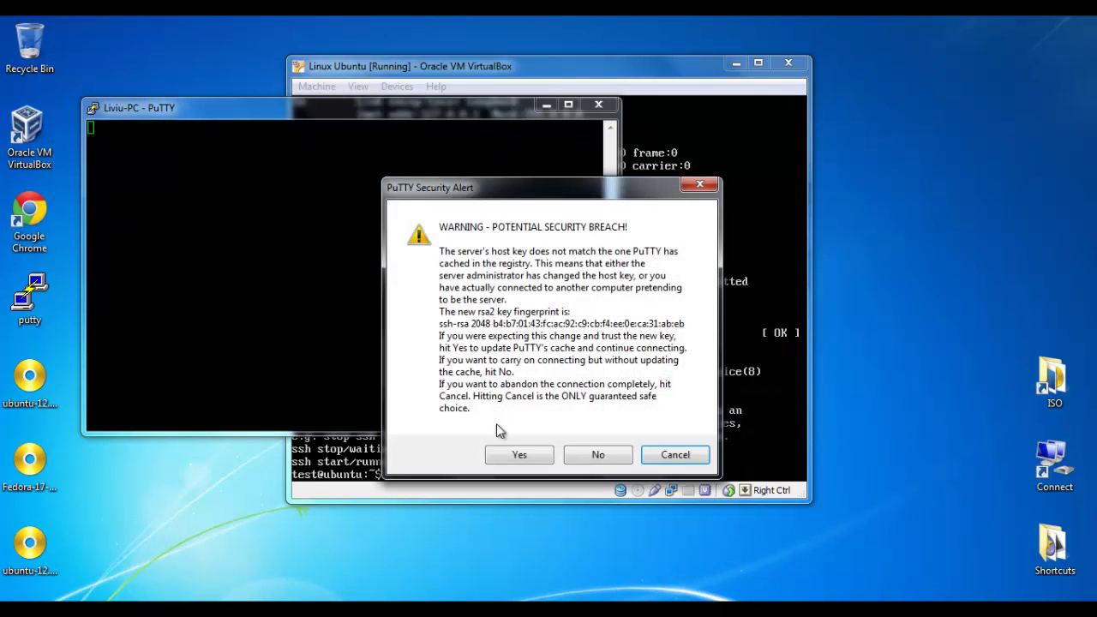
click(515, 454)
Step: Log in over SSH and run w to list the logged-in users
text(test)
key(Return)
key(Return)
text(w)
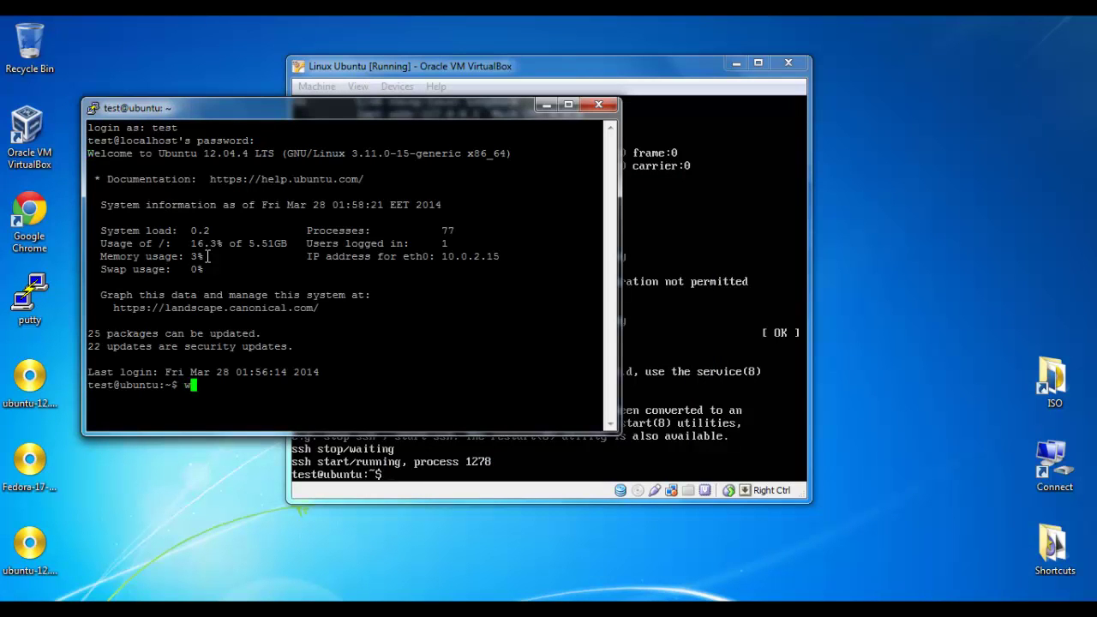
key(Return)
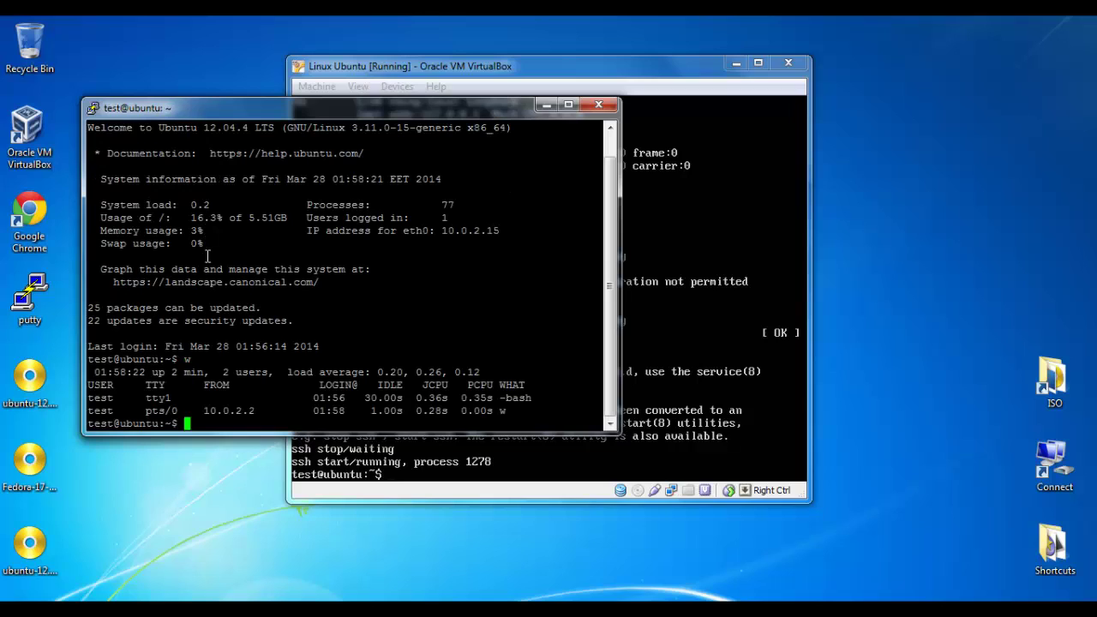